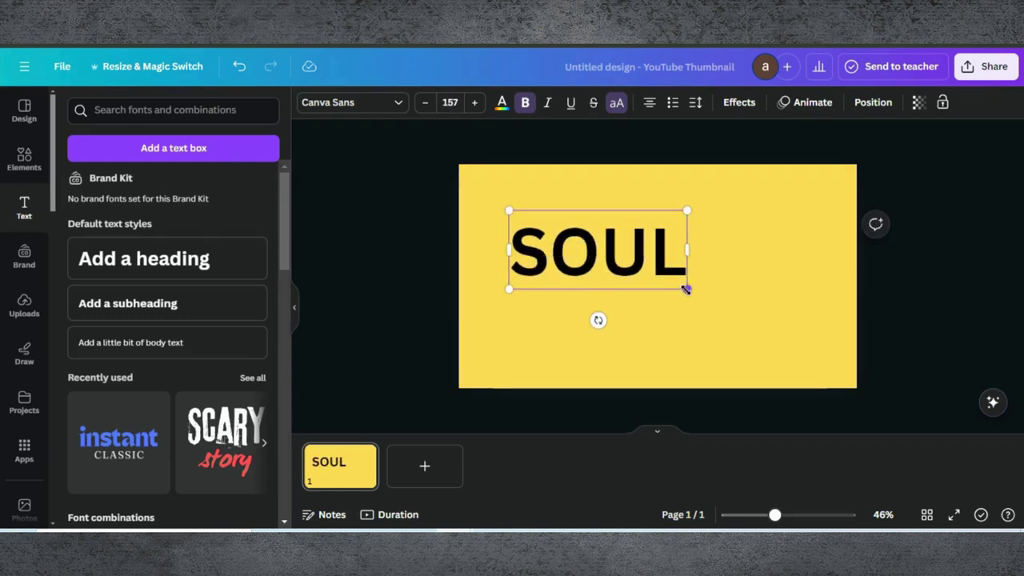
# Enlarge the SOUL text to size 207 and change its font to Laries Script.
pyautogui.moveTo(686, 289); pyautogui.dragTo(743, 313)
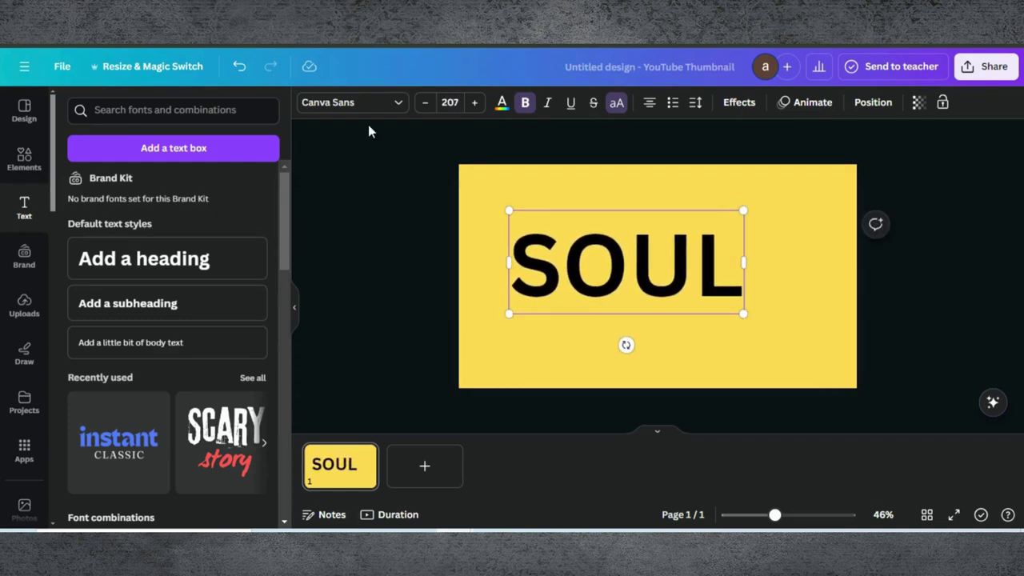
pyautogui.click(349, 101)
pyautogui.click(199, 143)
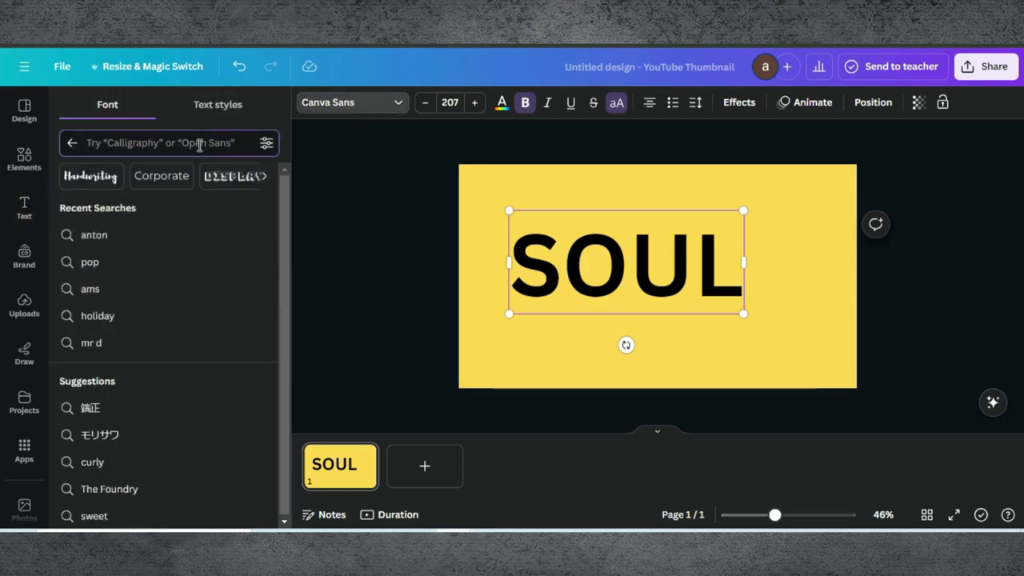
pyautogui.write('la')
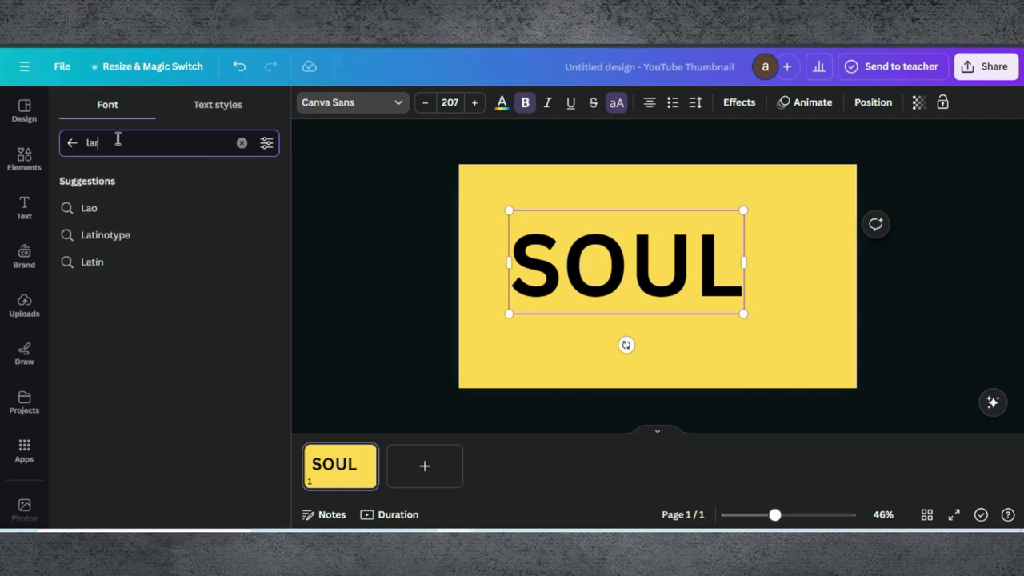
pyautogui.write('ries')
pyautogui.press('Return')
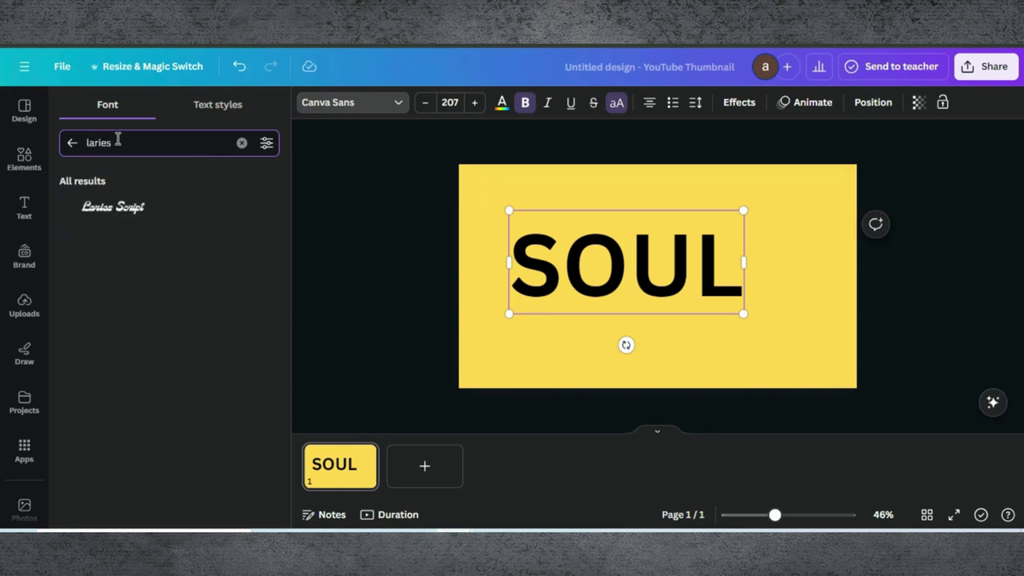
pyautogui.click(122, 210)
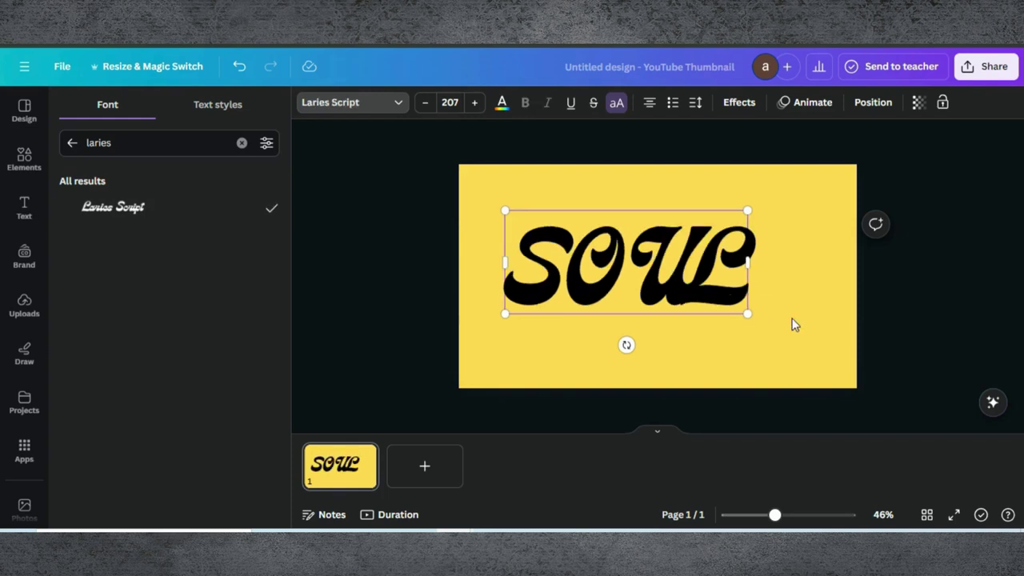
# Turn off the uppercase setting so the text reads "Soul", and enlarge it to size 304.
pyautogui.click(622, 113)
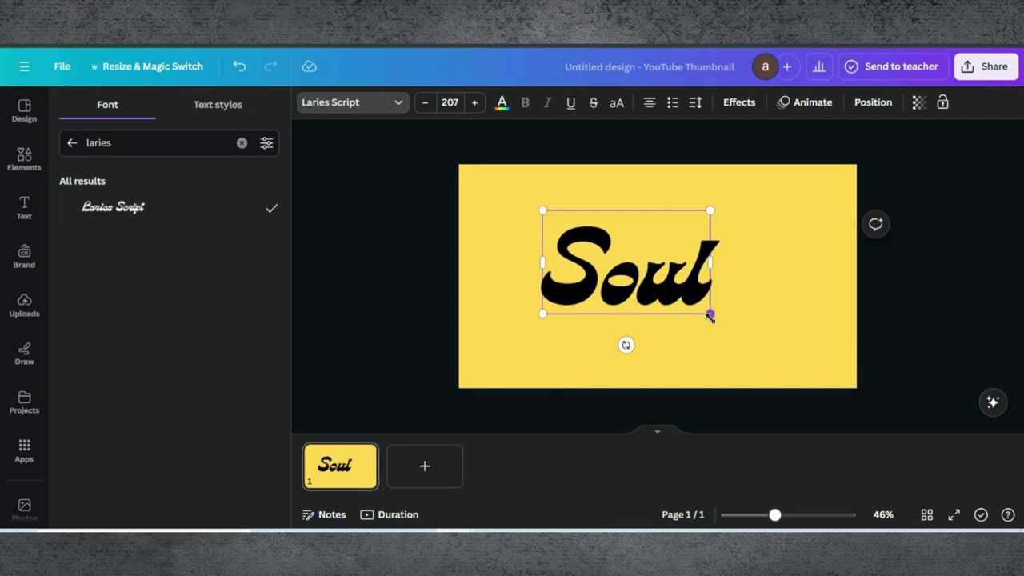
pyautogui.moveTo(709, 314); pyautogui.dragTo(735, 300)
pyautogui.click(833, 330)
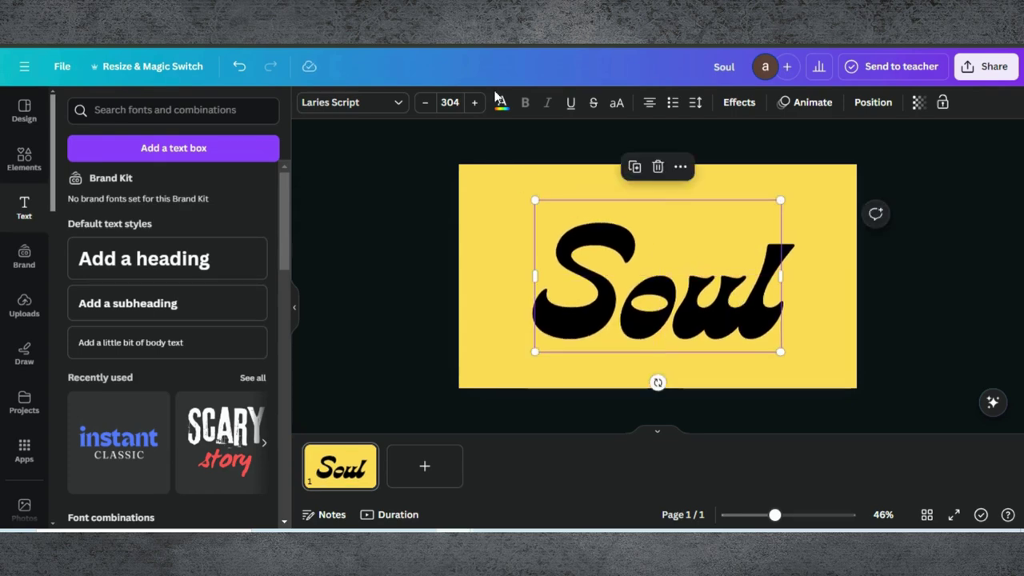
# Colour the Soul text white and apply the Outline effect with a thickness of 159.
pyautogui.click(501, 104)
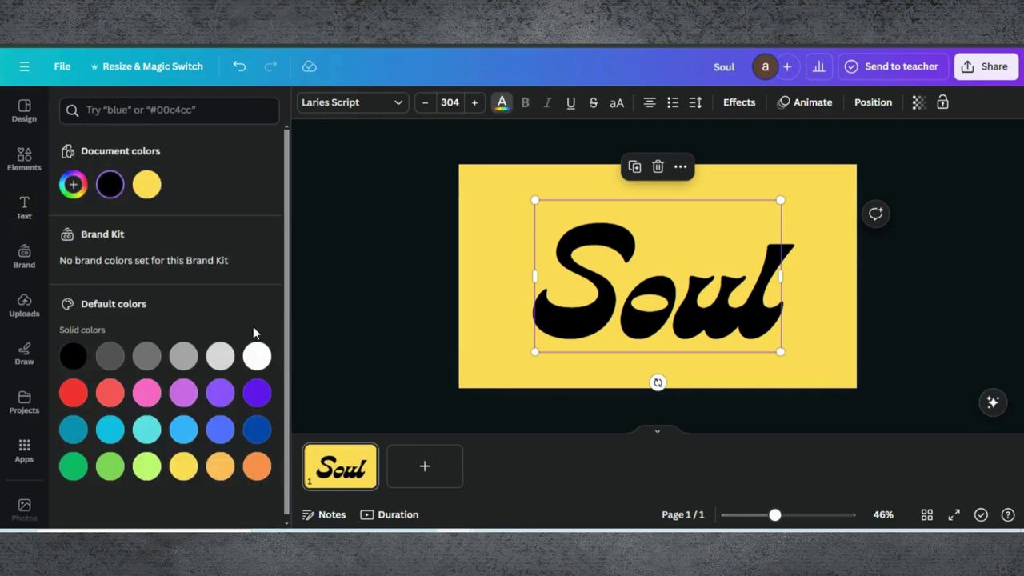
pyautogui.click(256, 357)
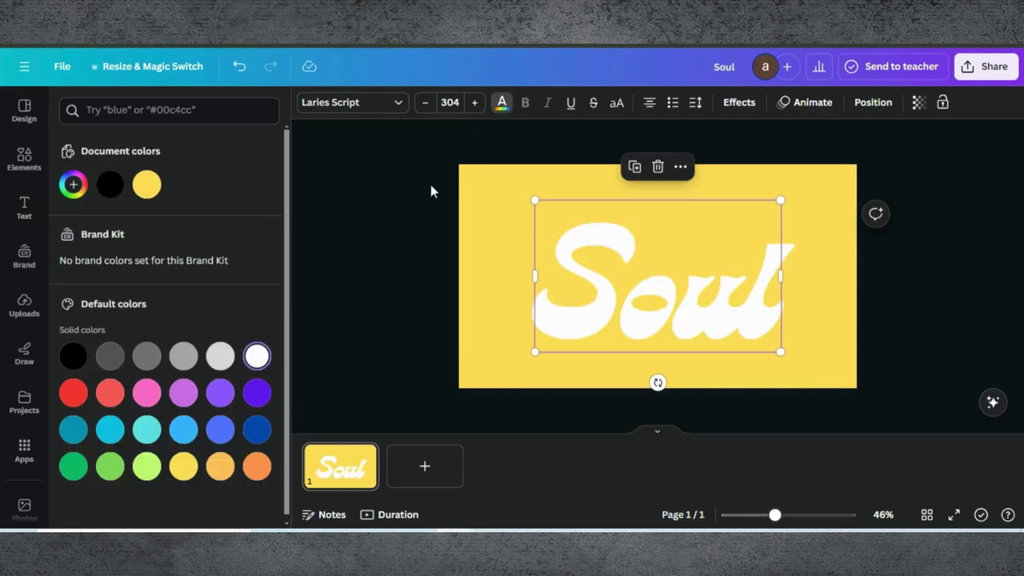
pyautogui.click(740, 102)
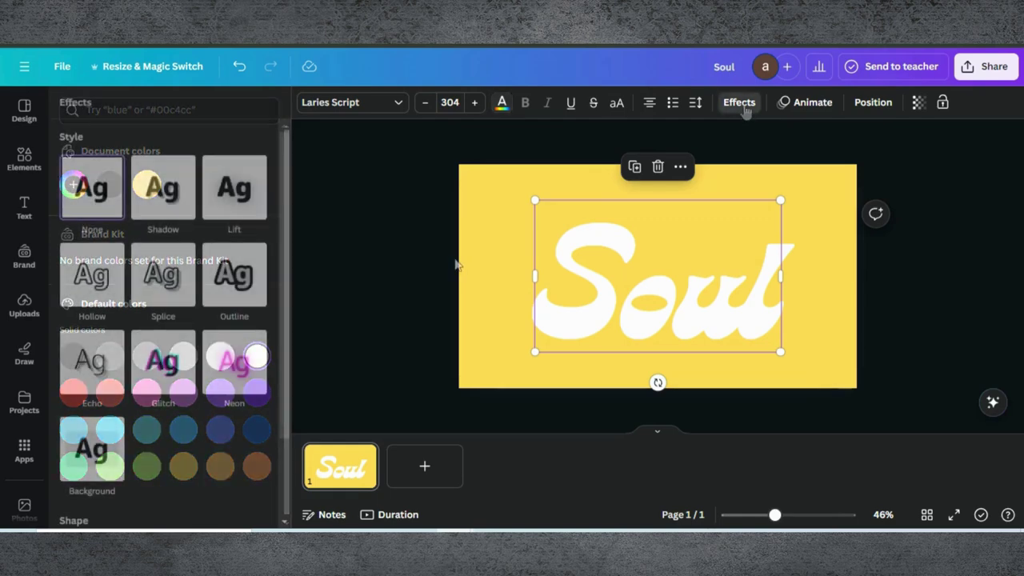
pyautogui.click(245, 288)
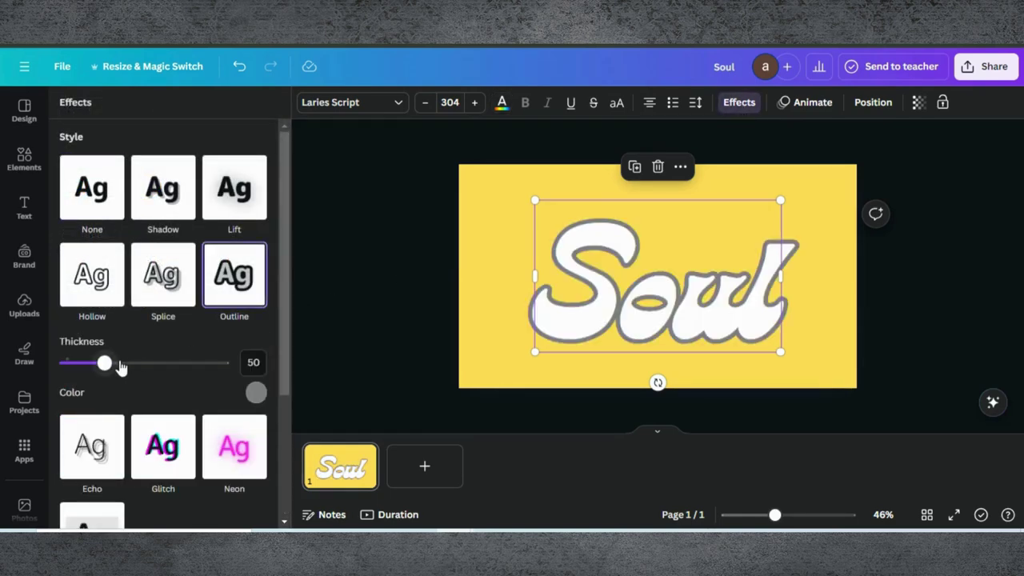
pyautogui.moveTo(105, 364); pyautogui.dragTo(192, 364)
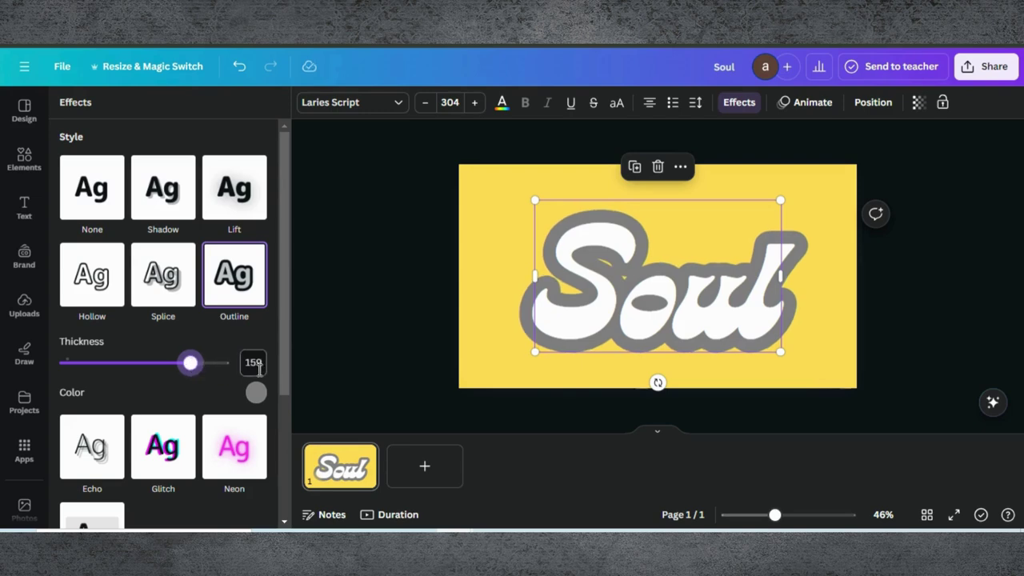
# Set the text outline to a custom dark plum colour, #592B43.
pyautogui.click(256, 393)
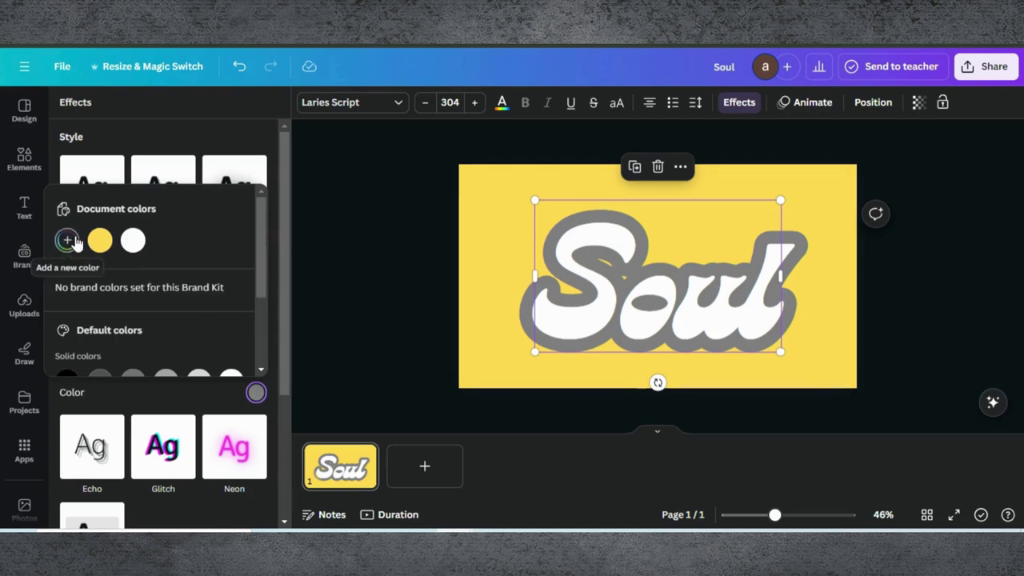
pyautogui.click(67, 240)
pyautogui.click(208, 277)
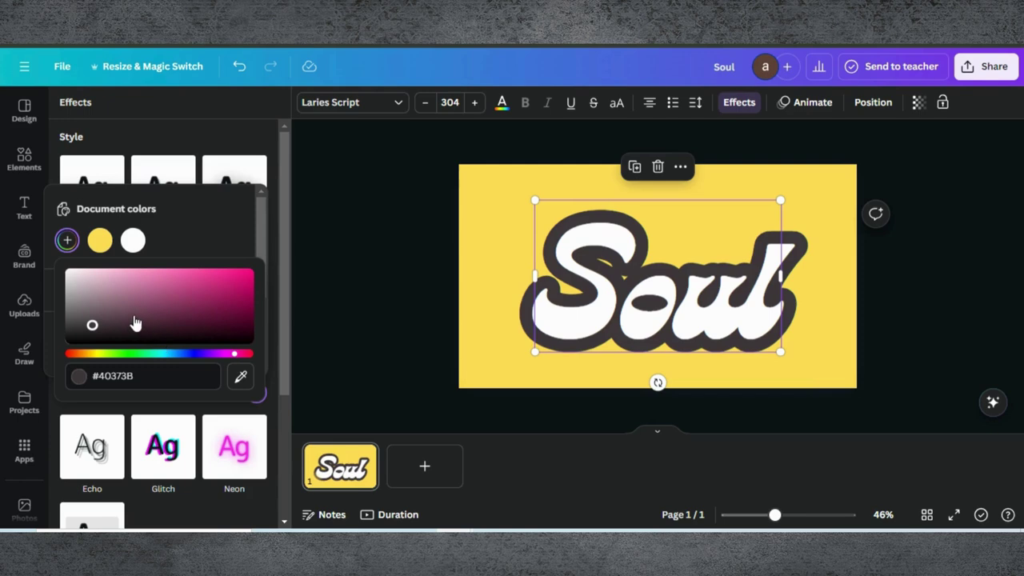
pyautogui.click(133, 317)
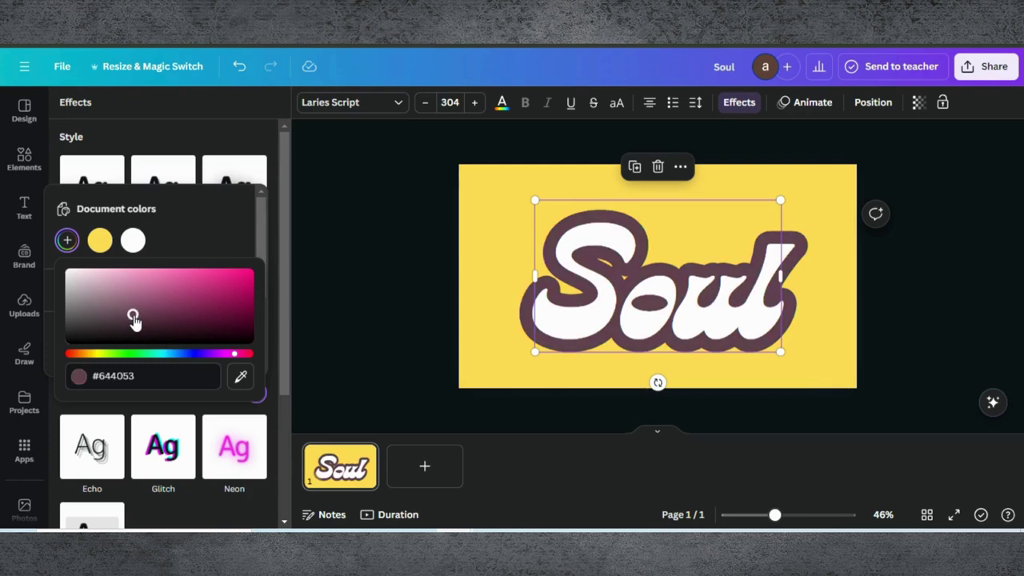
pyautogui.moveTo(133, 317); pyautogui.dragTo(162, 321)
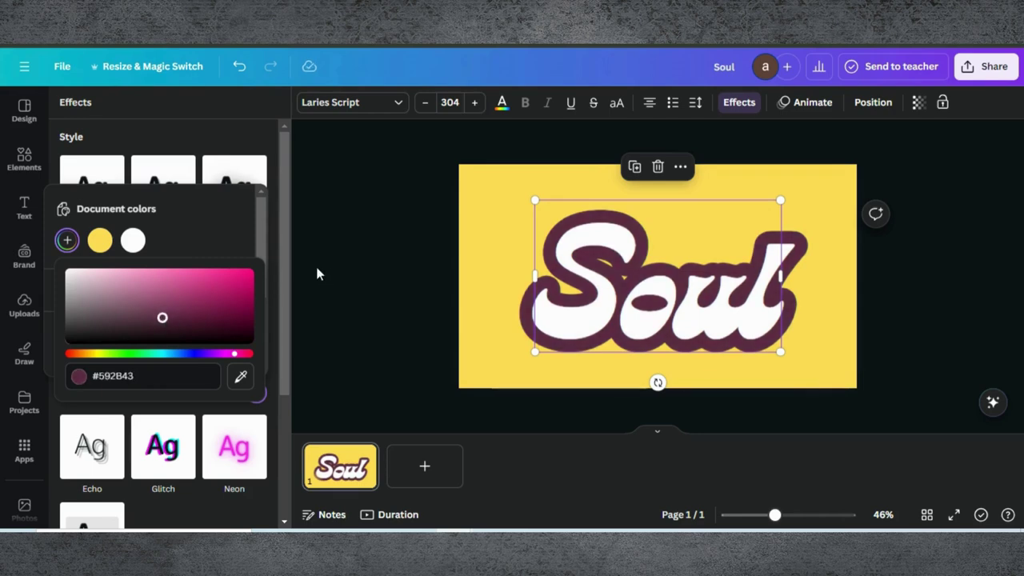
pyautogui.press('Escape')
pyautogui.press('Escape')
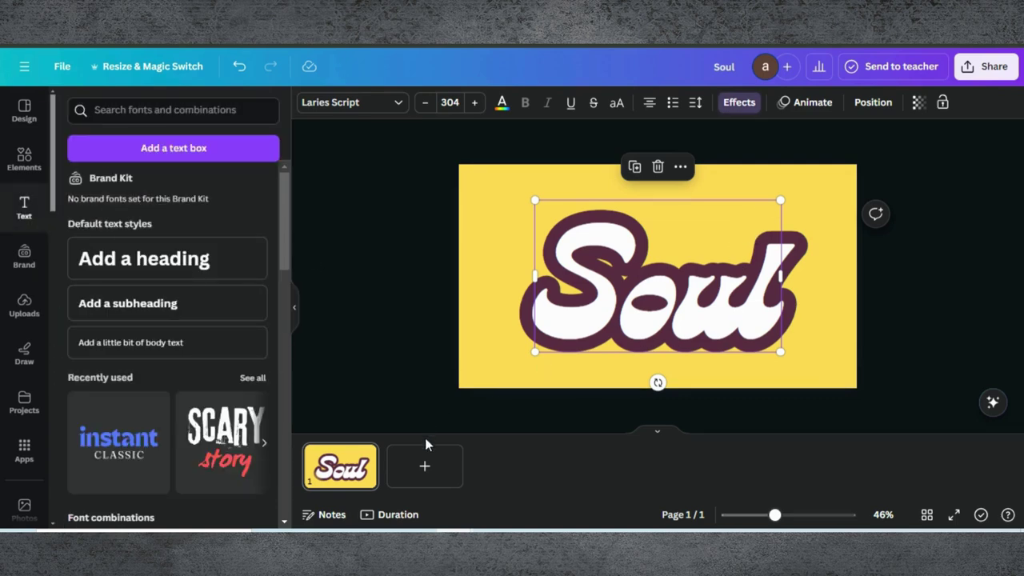
# Duplicate the Soul page as page 2 and delete the blank yellow page.
pyautogui.click(426, 461)
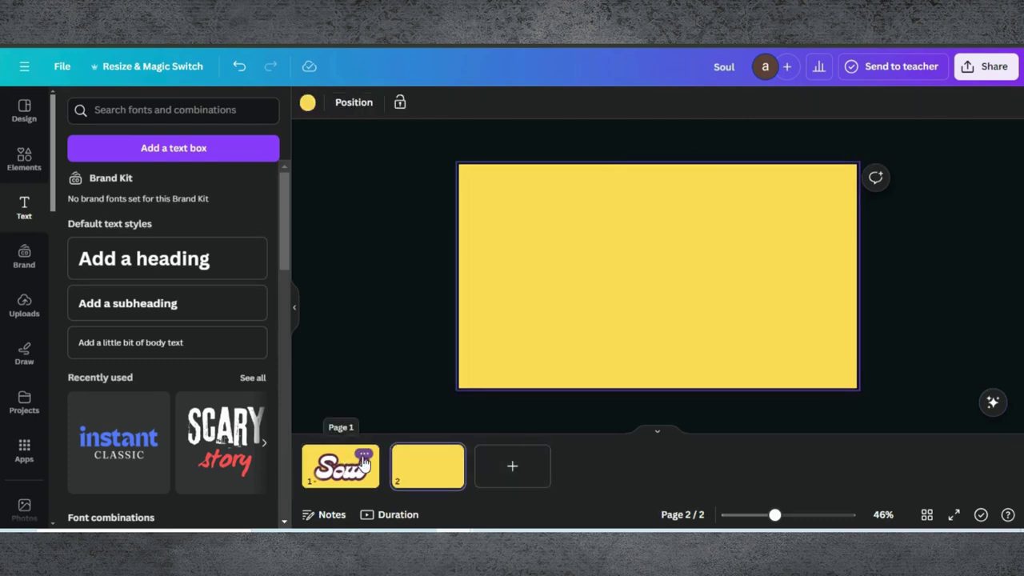
pyautogui.click(364, 456)
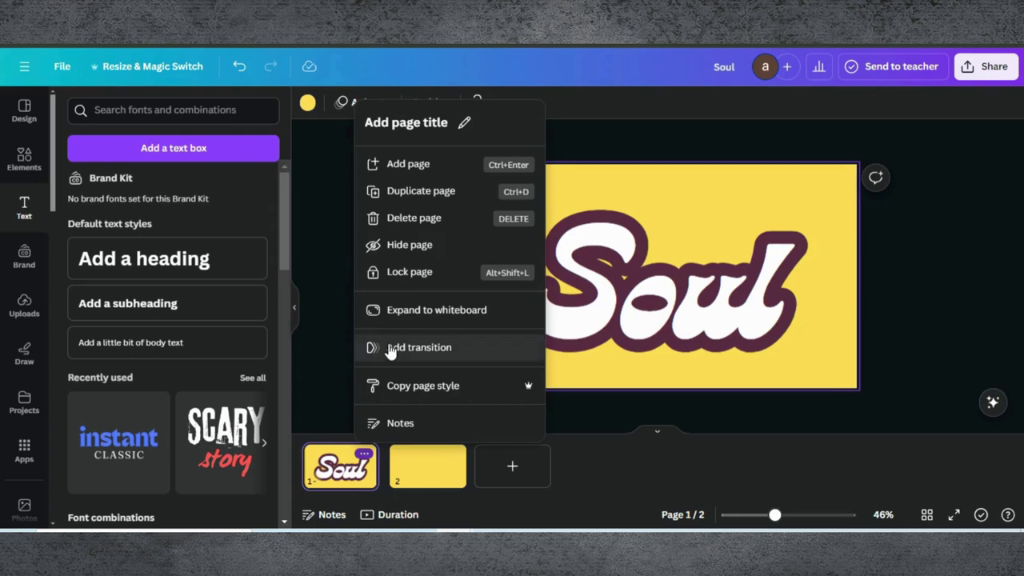
pyautogui.click(407, 192)
pyautogui.click(485, 463)
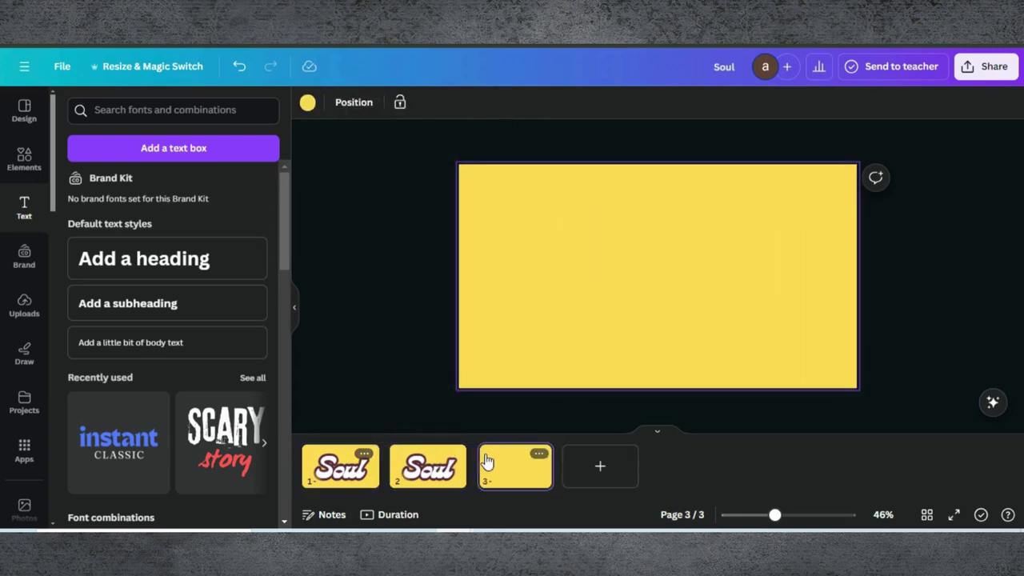
pyautogui.press('Delete')
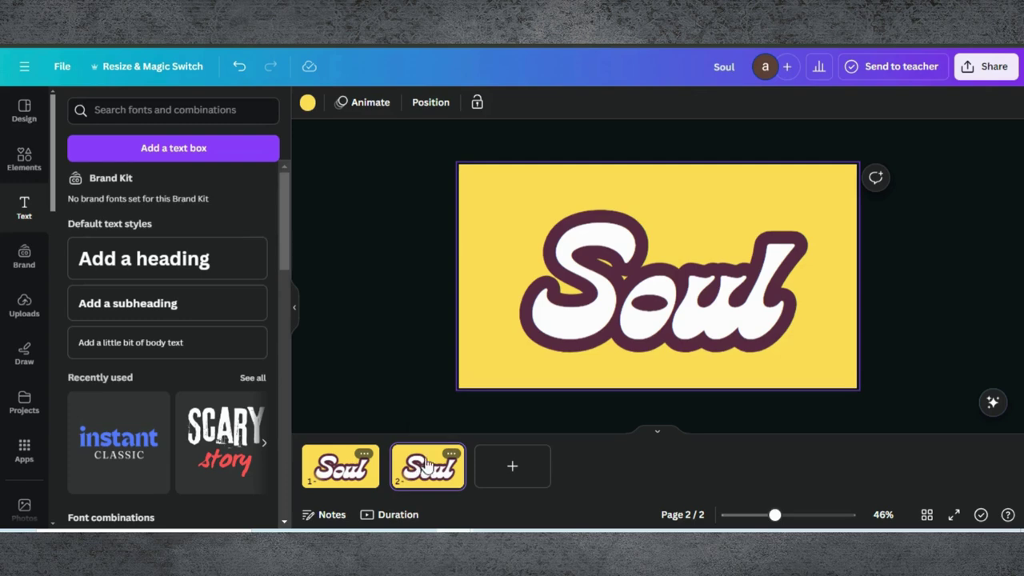
# Change the page 2 text to the Hollow effect with a thickness of 1.
pyautogui.click(656, 269)
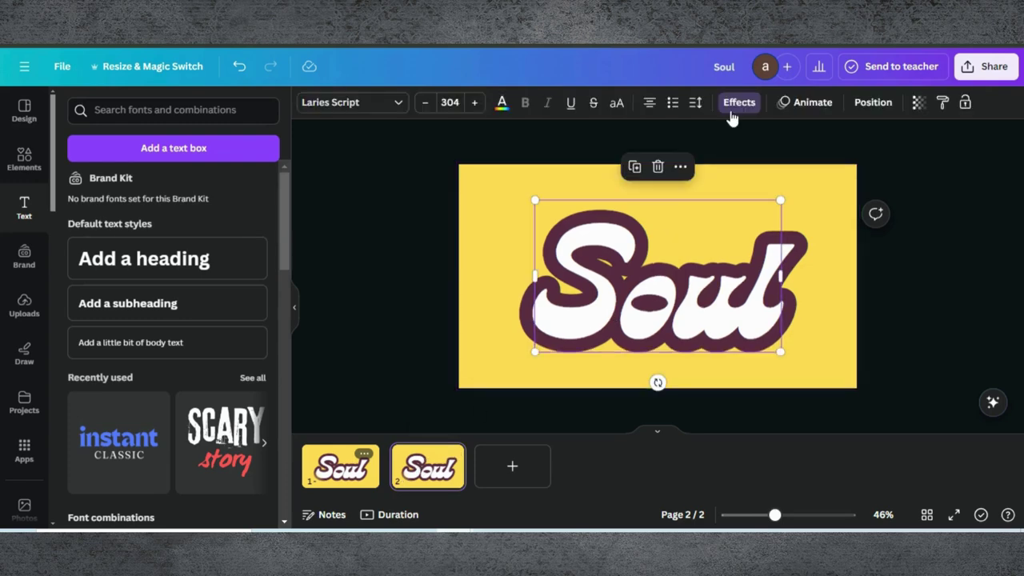
pyautogui.click(737, 104)
pyautogui.click(92, 276)
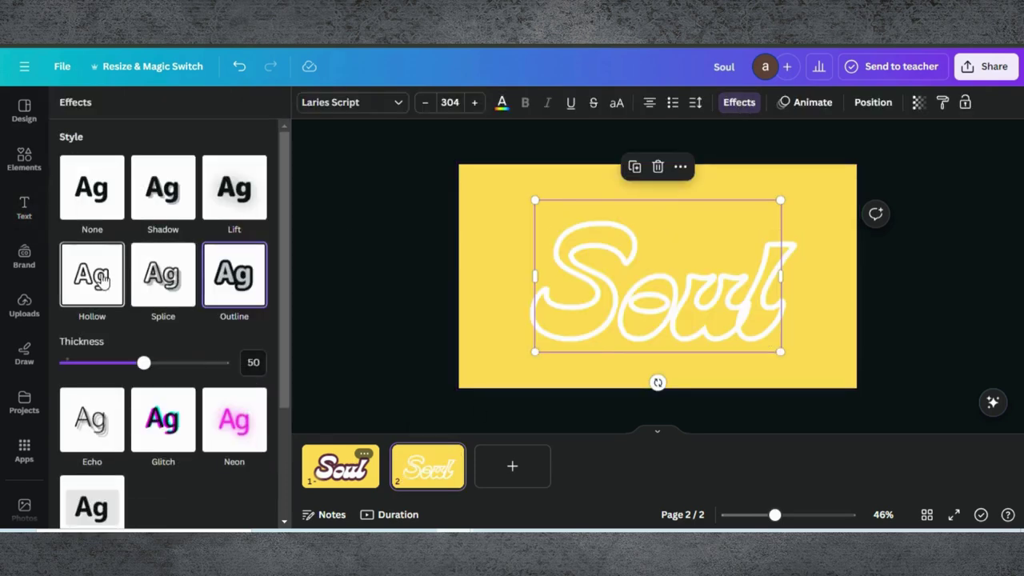
pyautogui.moveTo(144, 363); pyautogui.dragTo(4, 368)
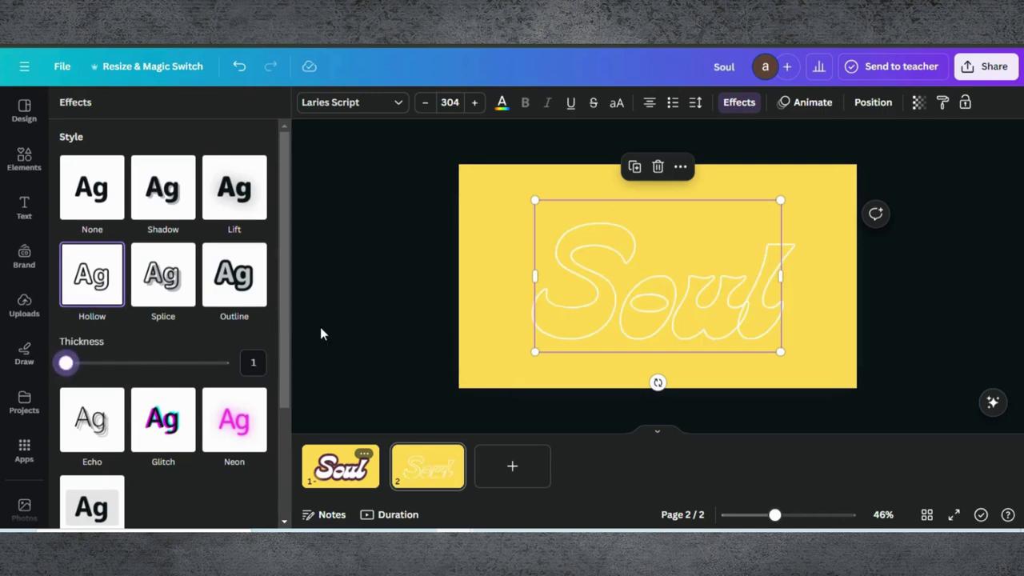
# Set the background of page 2 to white (#ffffff).
pyautogui.click(494, 216)
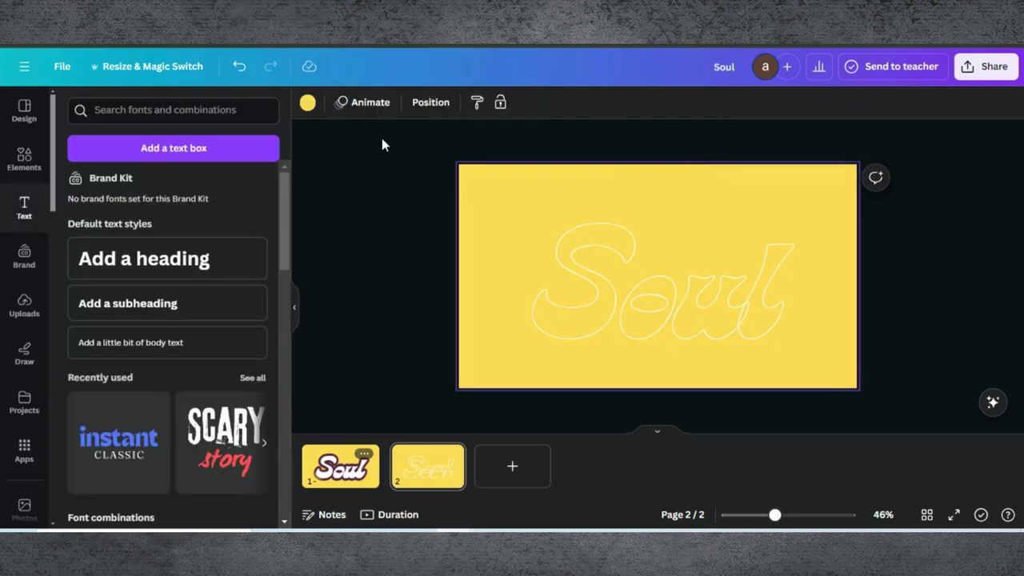
pyautogui.click(307, 102)
pyautogui.click(146, 186)
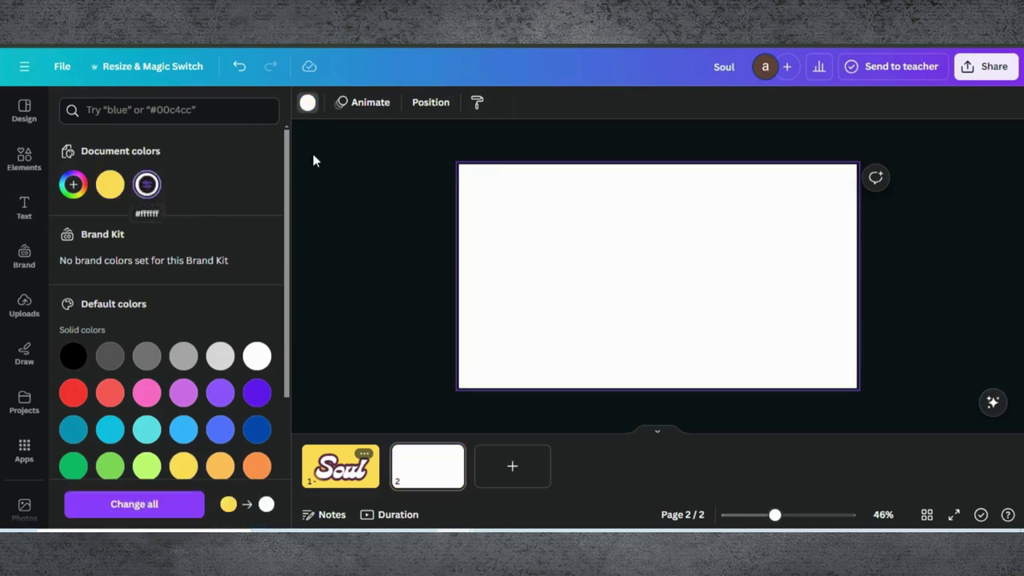
# Download only page 2 as a PNG at size 1 with a transparent background.
pyautogui.click(990, 67)
pyautogui.scroll(-2, 847, 187)
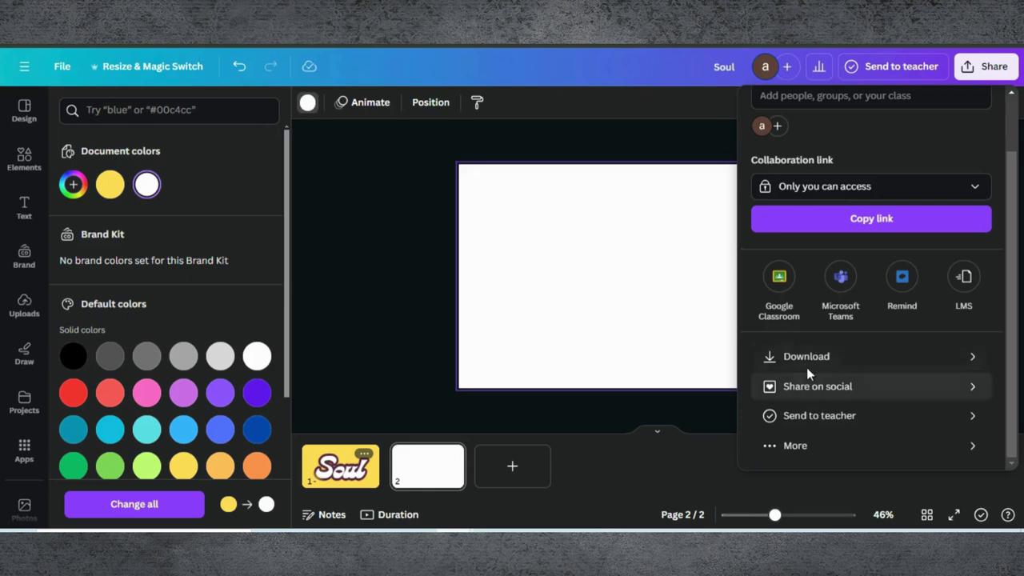
pyautogui.click(822, 354)
pyautogui.click(789, 251)
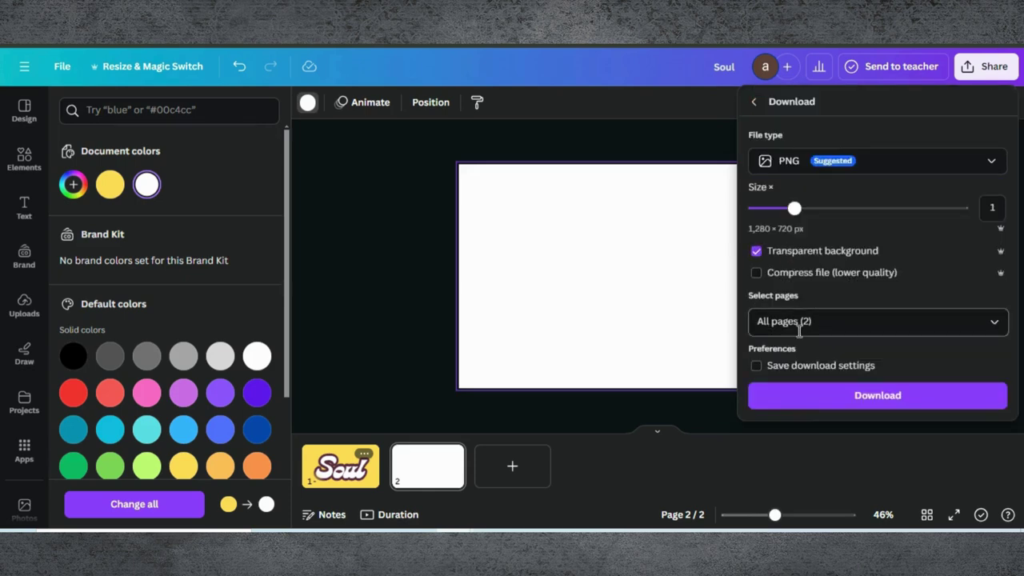
pyautogui.click(803, 321)
pyautogui.click(996, 374)
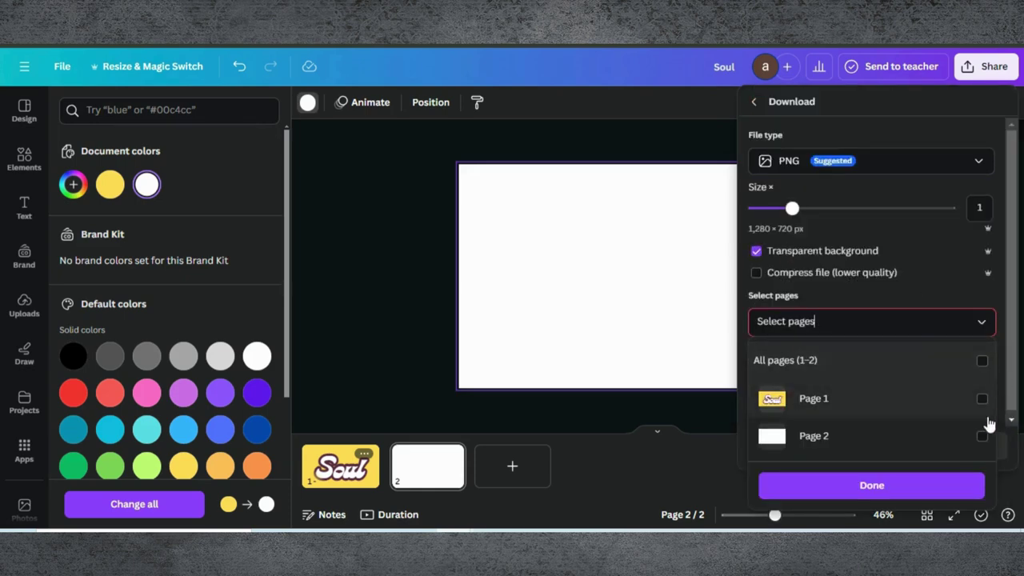
pyautogui.click(986, 439)
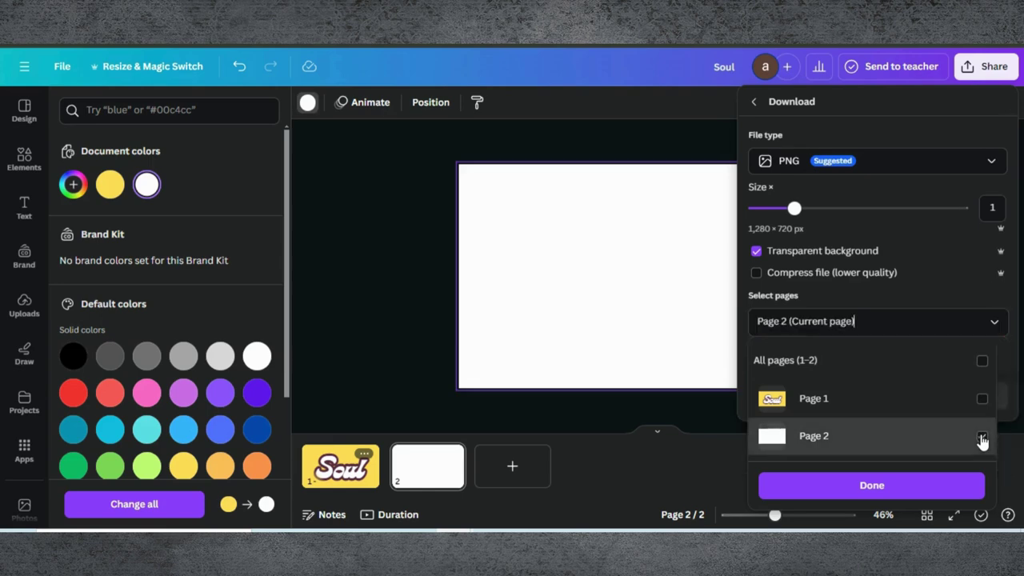
pyautogui.click(912, 486)
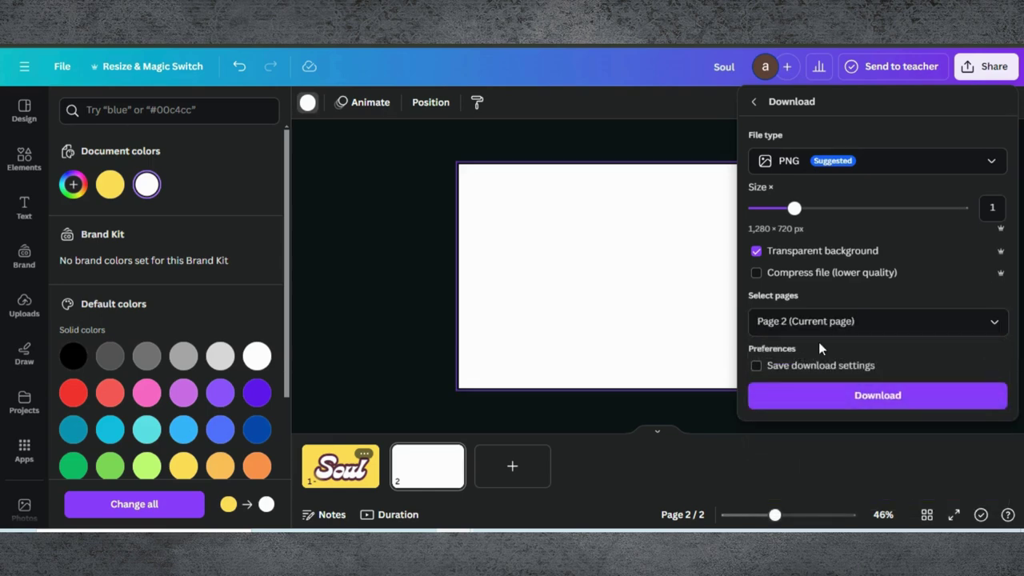
pyautogui.click(836, 398)
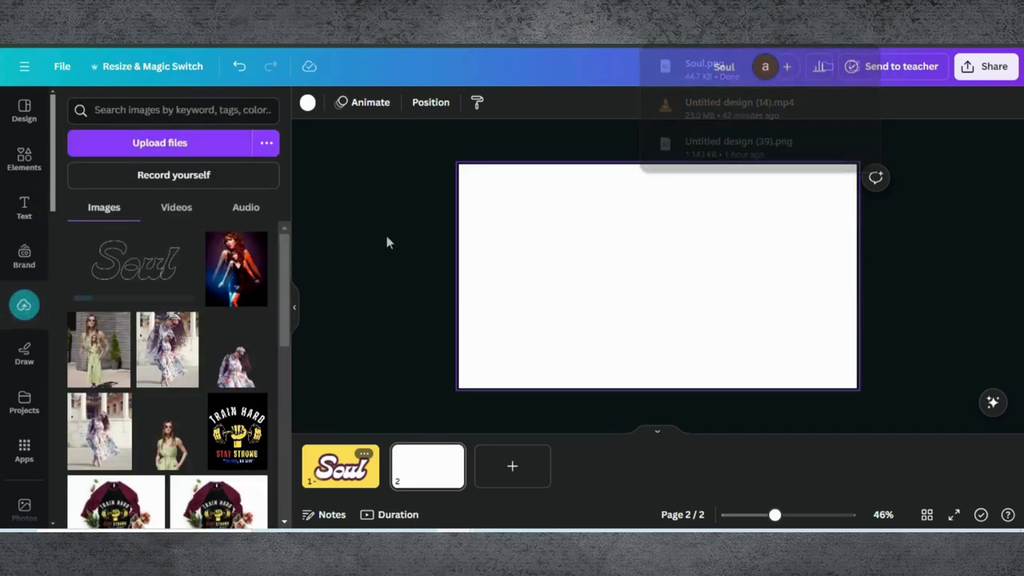
# Place the uploaded hollow Soul image on page 1 and enlarge it to the page's full width over the lettering.
pyautogui.click(340, 467)
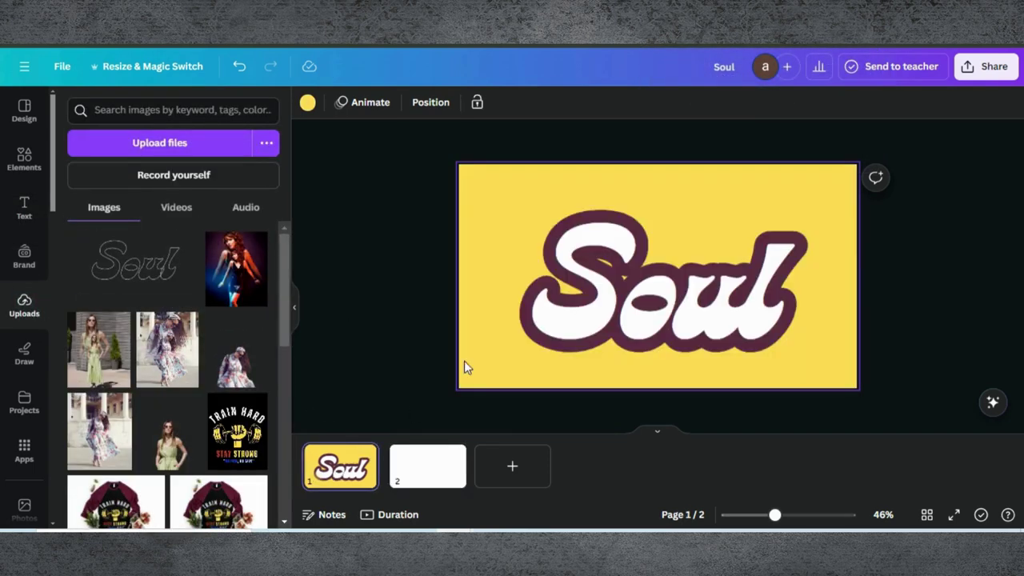
pyautogui.click(132, 264)
pyautogui.moveTo(620, 270); pyautogui.dragTo(531, 229)
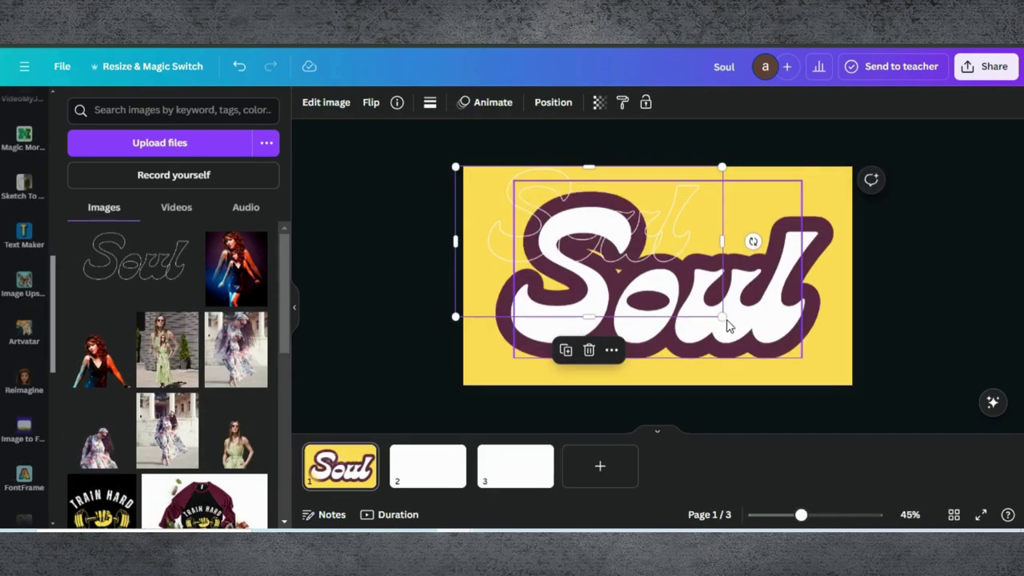
pyautogui.moveTo(728, 320); pyautogui.dragTo(834, 424)
pyautogui.moveTo(751, 290); pyautogui.dragTo(745, 321)
pyautogui.moveTo(453, 432); pyautogui.dragTo(462, 422)
# Apply a Glow shadow to the hollow Soul image on page 1 with size 21 and blur amount 53.
pyautogui.click(322, 104)
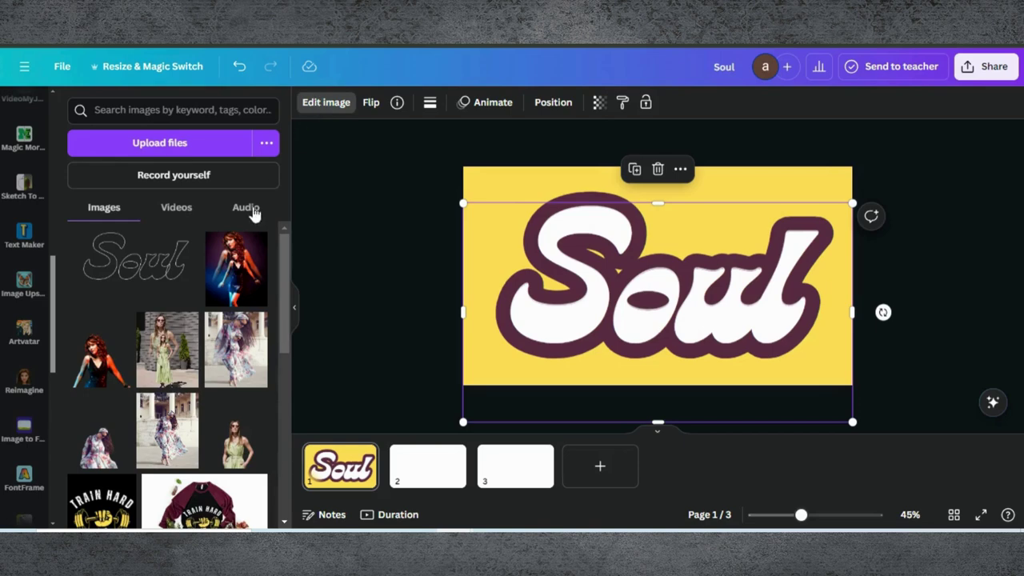
pyautogui.scroll(-2, 96, 461)
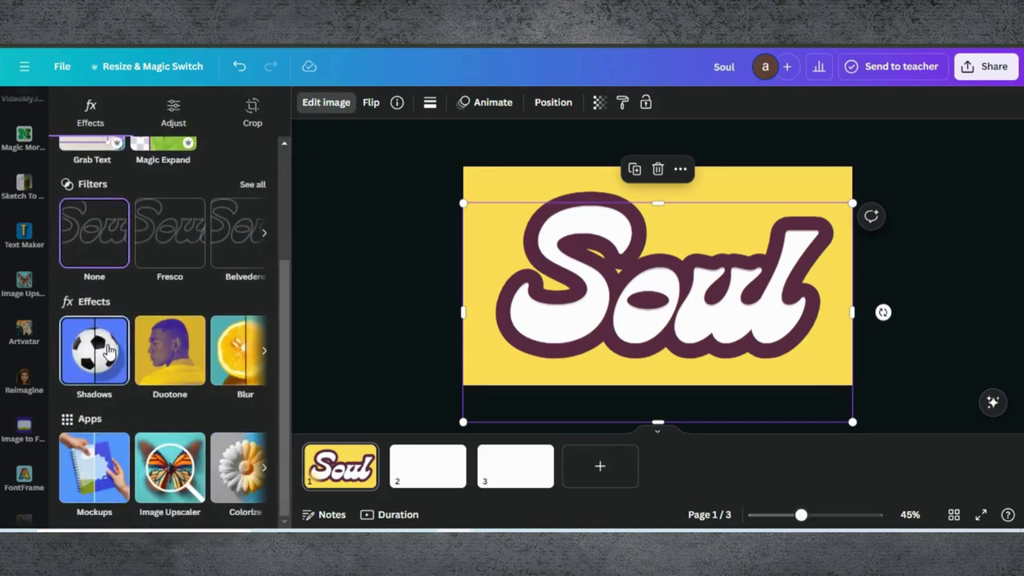
pyautogui.click(108, 350)
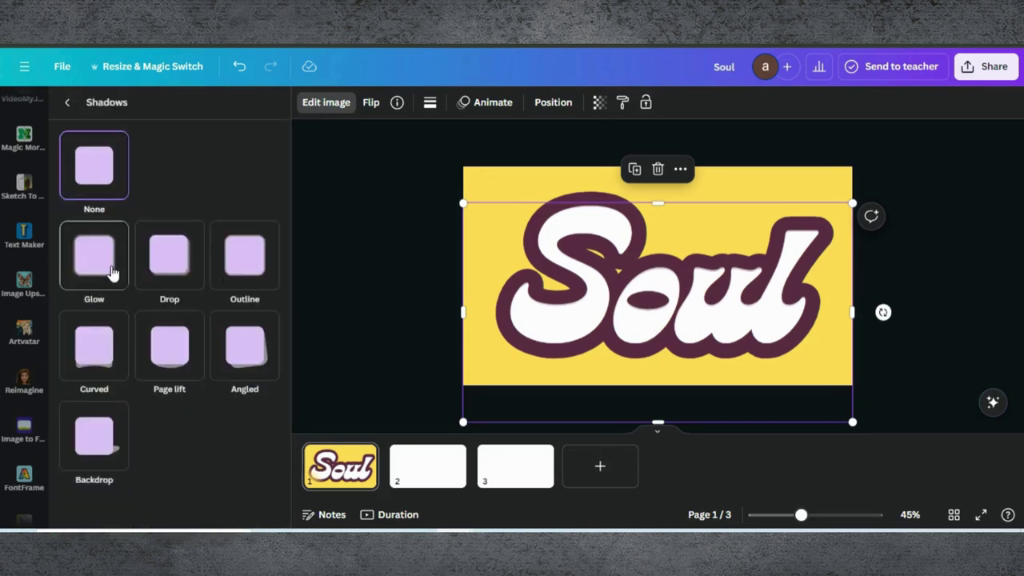
pyautogui.click(111, 273)
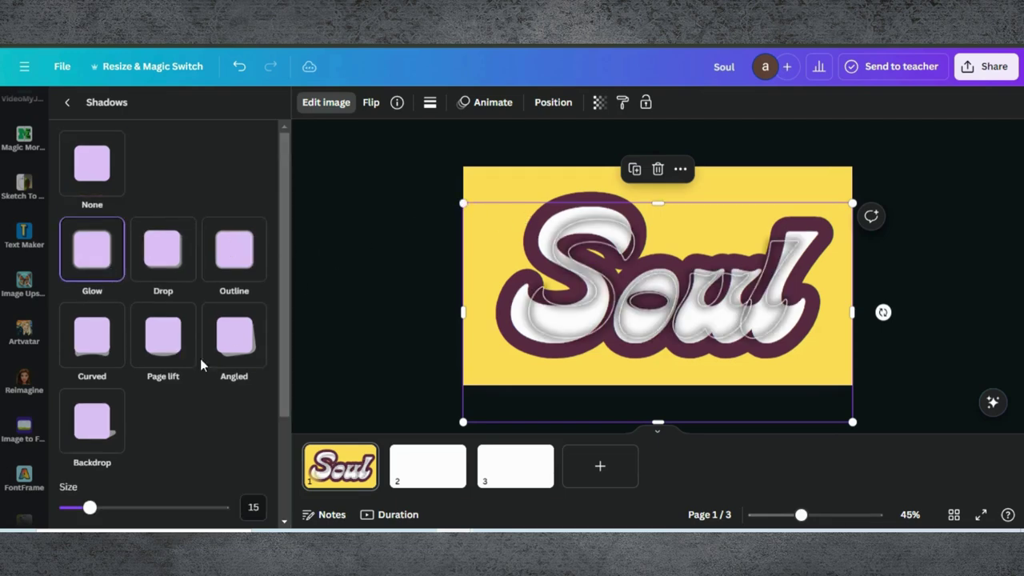
pyautogui.scroll(-3, 201, 365)
pyautogui.moveTo(90, 366); pyautogui.dragTo(99, 368)
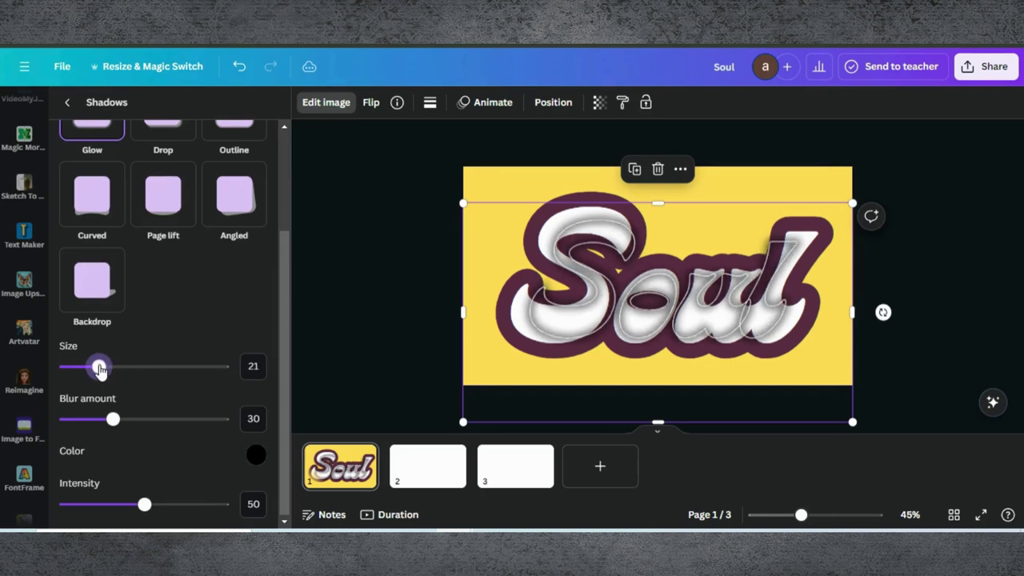
pyautogui.moveTo(112, 418); pyautogui.dragTo(150, 417)
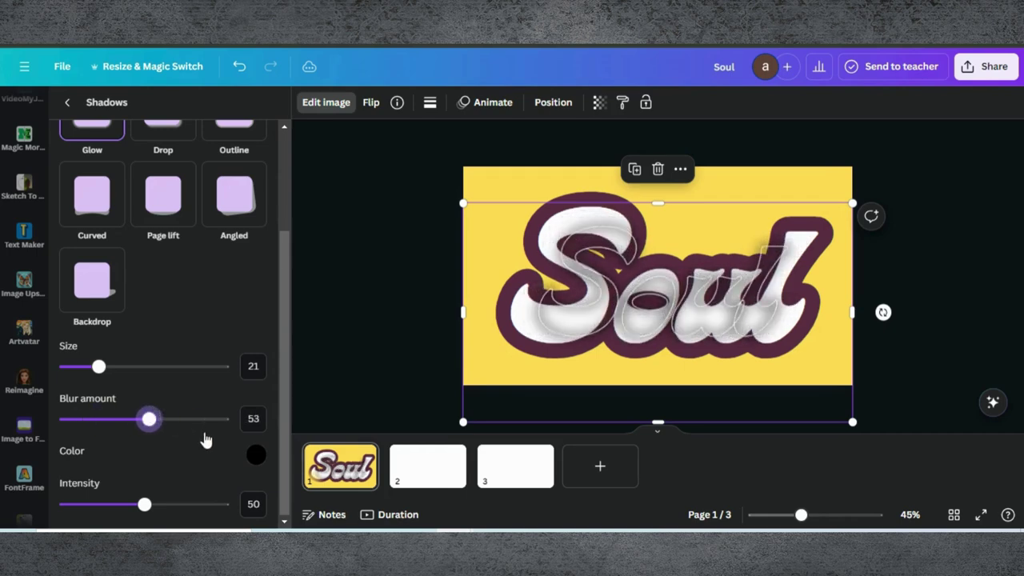
# Set the glow's intensity to 91 and its color to muted red #CA5C5C.
pyautogui.click(254, 454)
pyautogui.moveTo(144, 504); pyautogui.dragTo(208, 505)
pyautogui.click(256, 455)
pyautogui.click(353, 315)
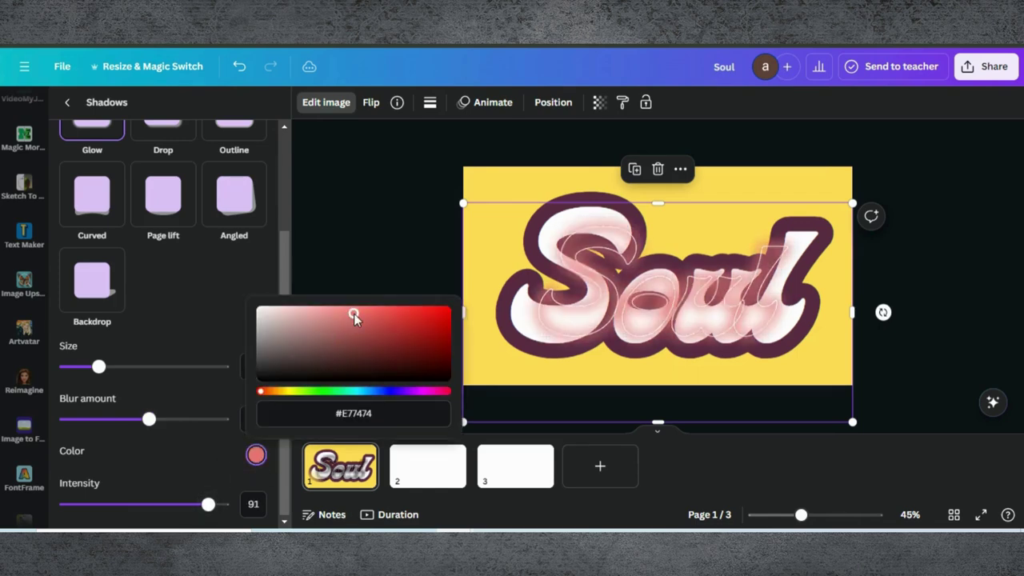
pyautogui.click(391, 326)
pyautogui.click(362, 323)
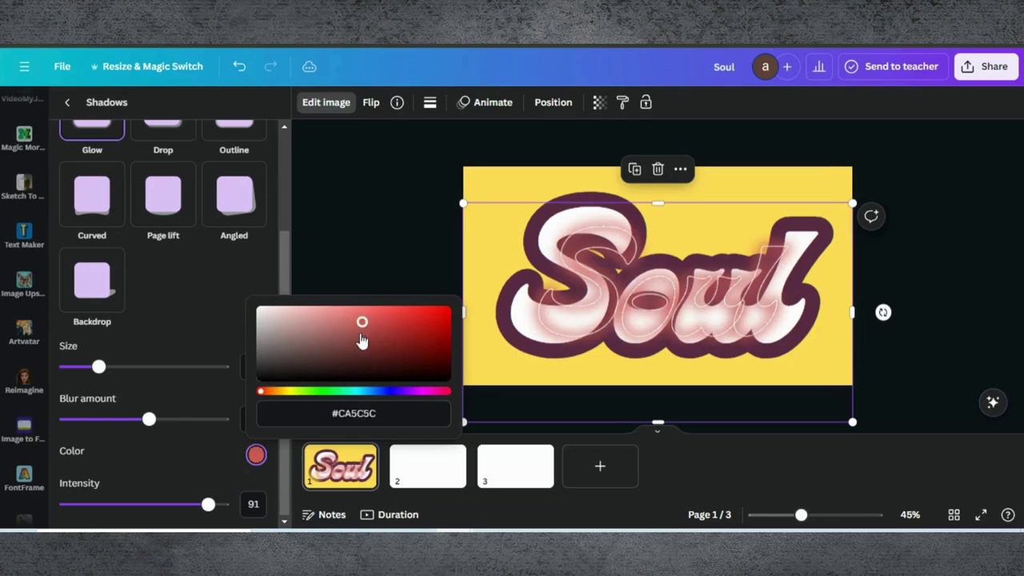
pyautogui.click(612, 278)
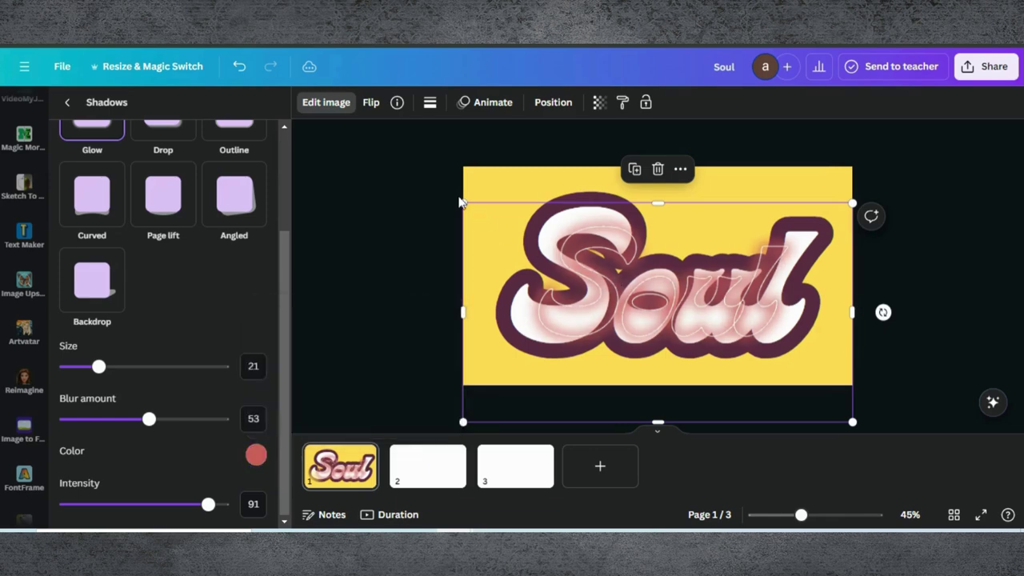
# Enlarge the hollow image slightly past the page's width and shift it so its outline lines up with the white Soul lettering.
pyautogui.moveTo(461, 199); pyautogui.dragTo(486, 190)
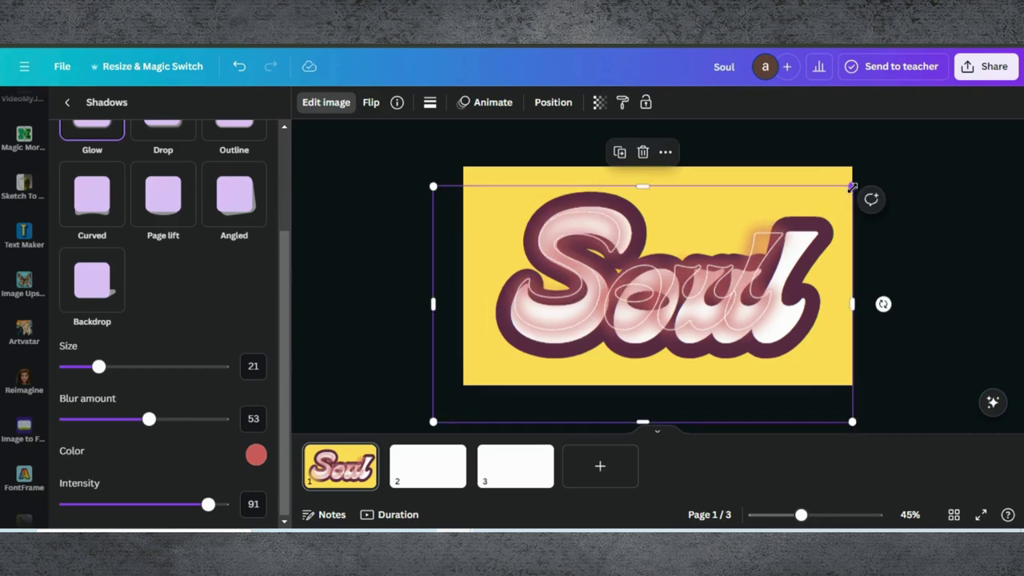
pyautogui.moveTo(852, 186); pyautogui.dragTo(858, 231)
pyautogui.moveTo(784, 245); pyautogui.dragTo(775, 261)
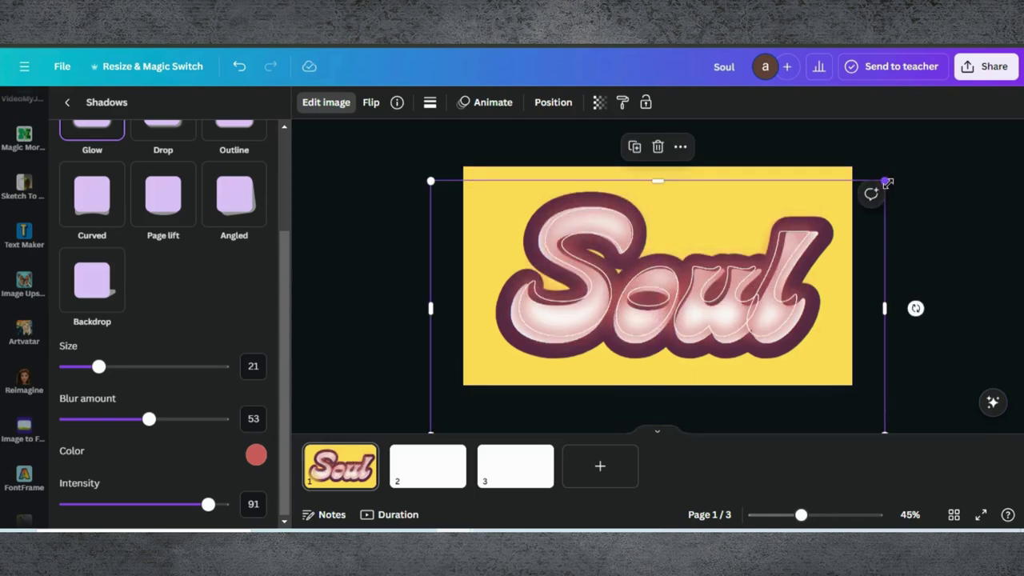
pyautogui.moveTo(887, 184); pyautogui.dragTo(897, 174)
pyautogui.moveTo(771, 266); pyautogui.dragTo(764, 263)
pyautogui.moveTo(424, 182); pyautogui.dragTo(420, 179)
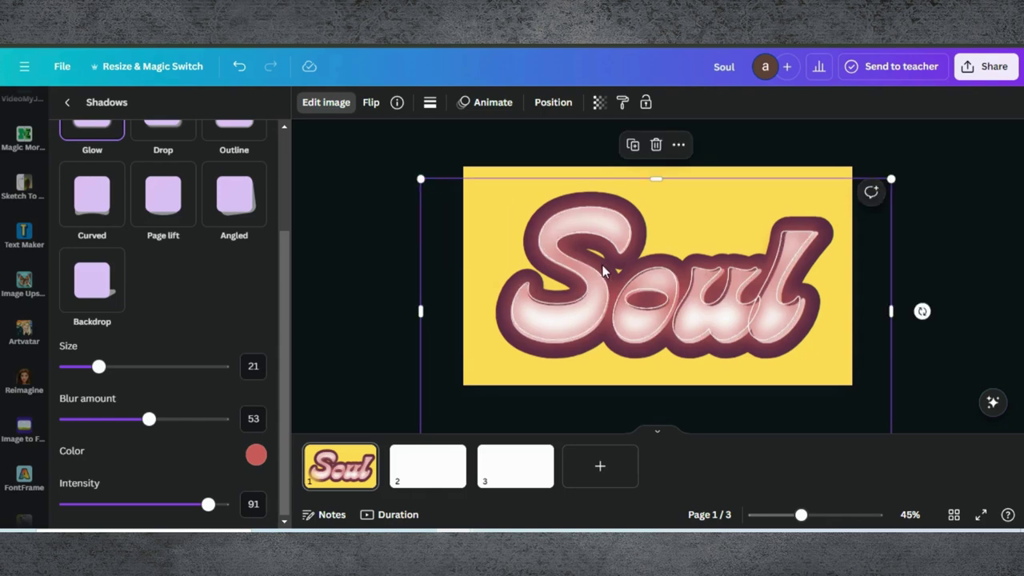
pyautogui.moveTo(609, 270); pyautogui.dragTo(607, 270)
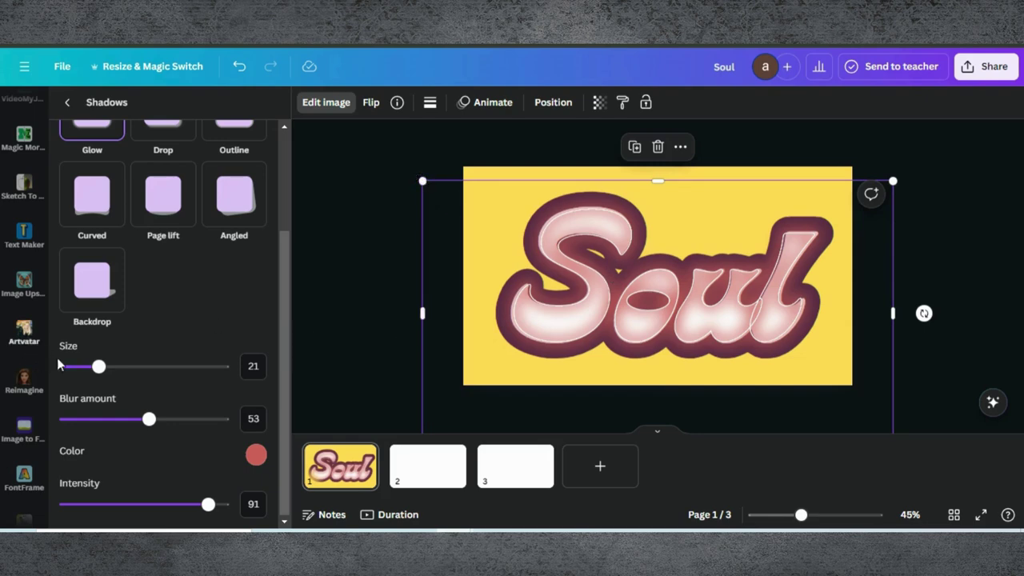
# Increase the glow size to 44 and refine the hollow image's size and position to fit its outline over the lettering.
pyautogui.moveTo(99, 367); pyautogui.dragTo(136, 368)
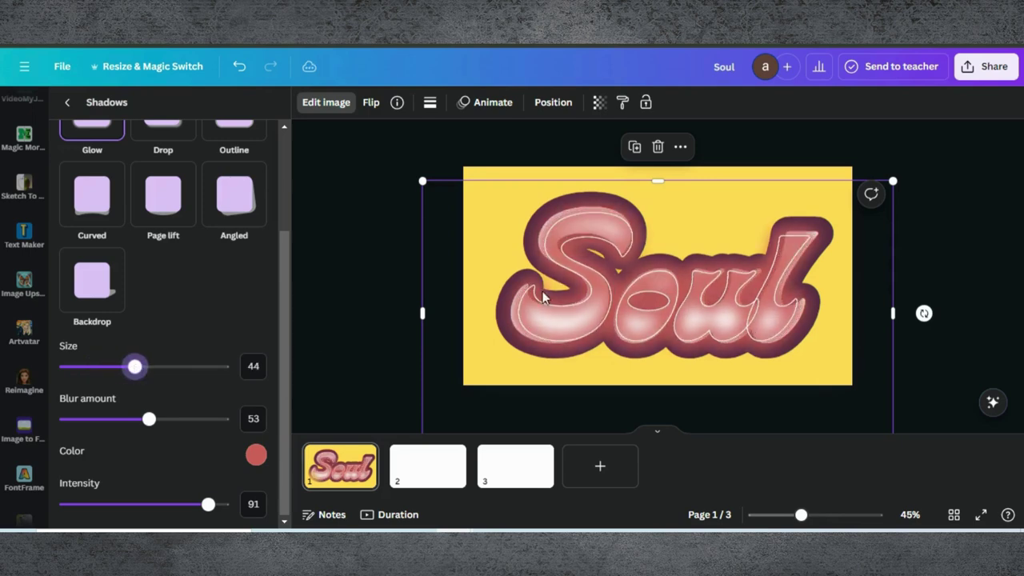
pyautogui.moveTo(543, 298); pyautogui.dragTo(540, 290)
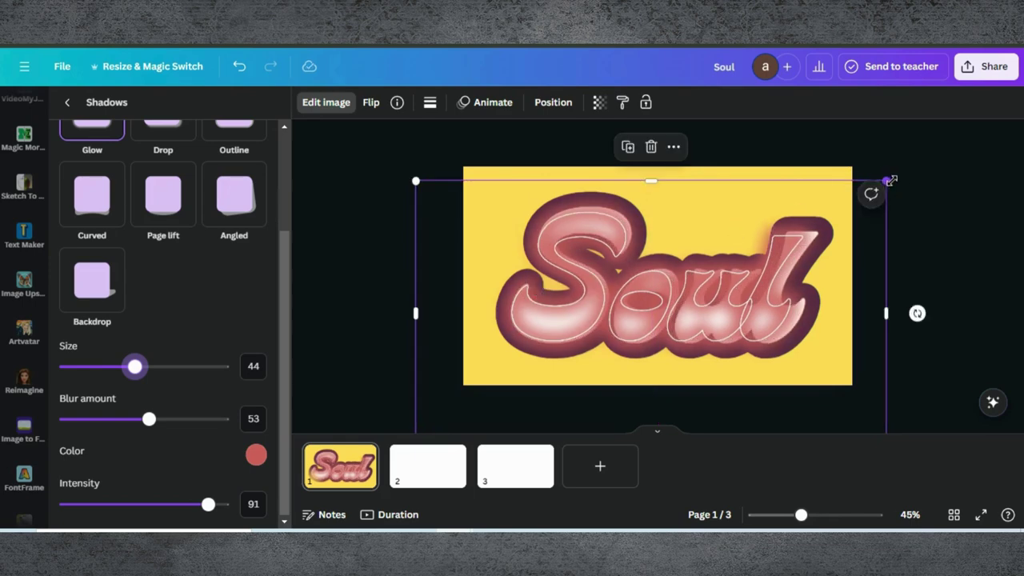
pyautogui.moveTo(891, 181); pyautogui.dragTo(914, 184)
pyautogui.moveTo(804, 236); pyautogui.dragTo(798, 245)
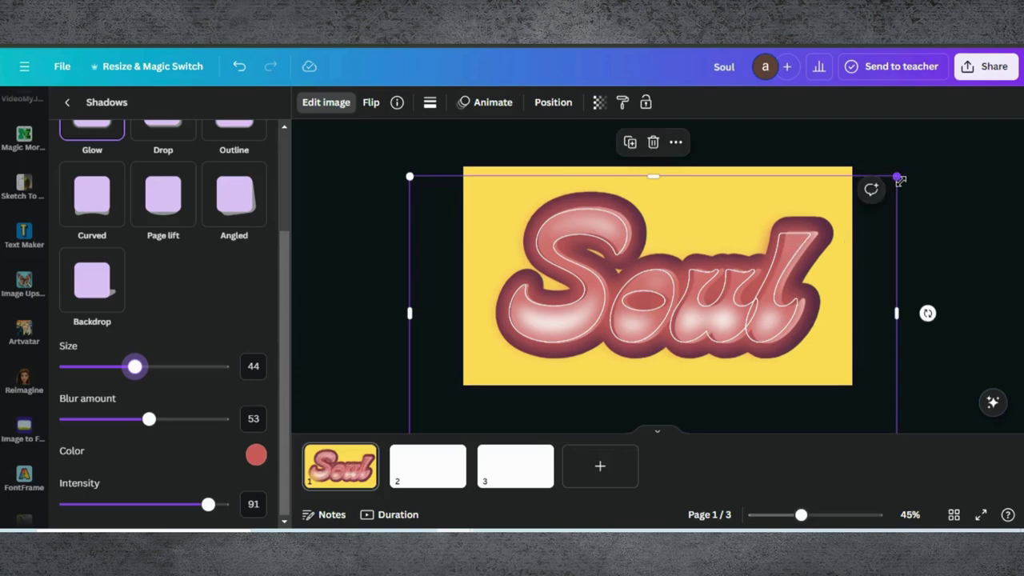
pyautogui.moveTo(900, 180); pyautogui.dragTo(903, 172)
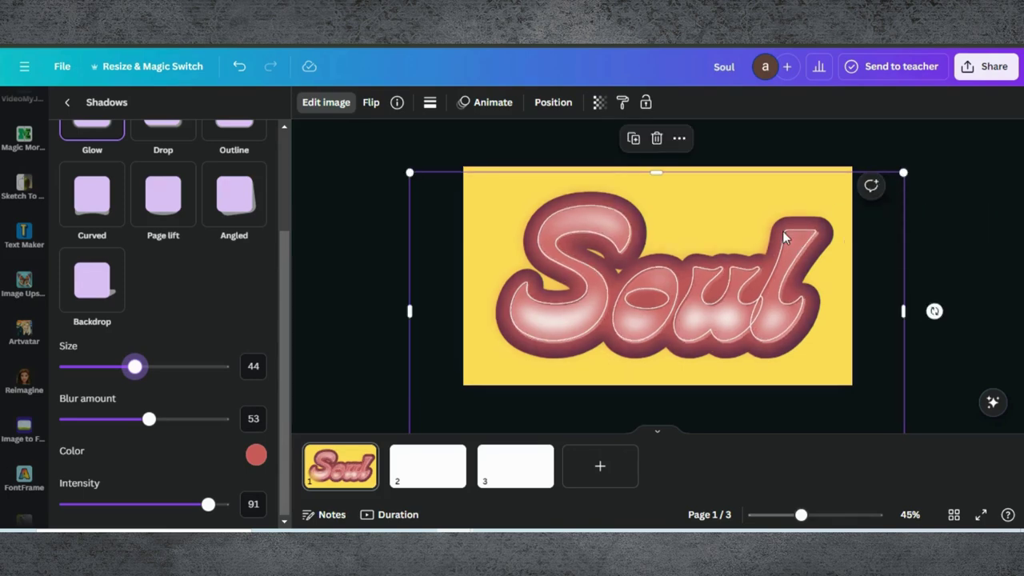
pyautogui.click(954, 253)
pyautogui.click(955, 255)
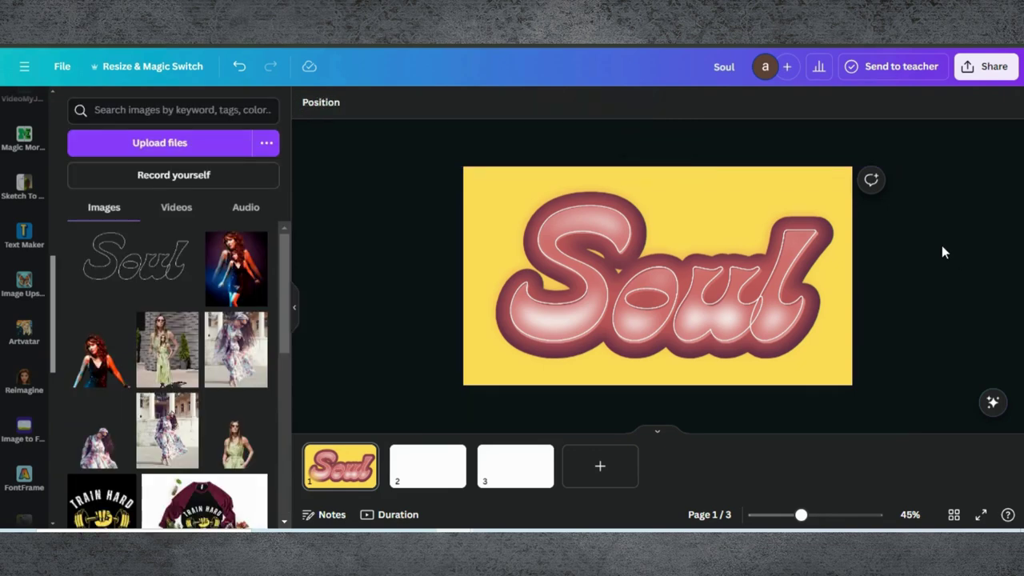
# Download only page 1 as a PNG at size 1 without a transparent background.
pyautogui.click(995, 66)
pyautogui.scroll(-1, 928, 210)
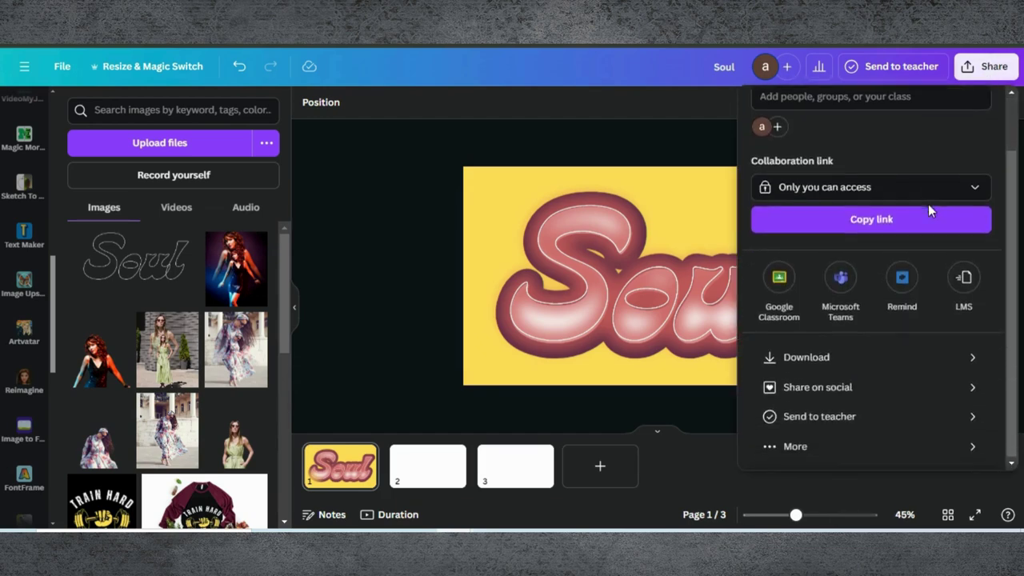
pyautogui.click(807, 357)
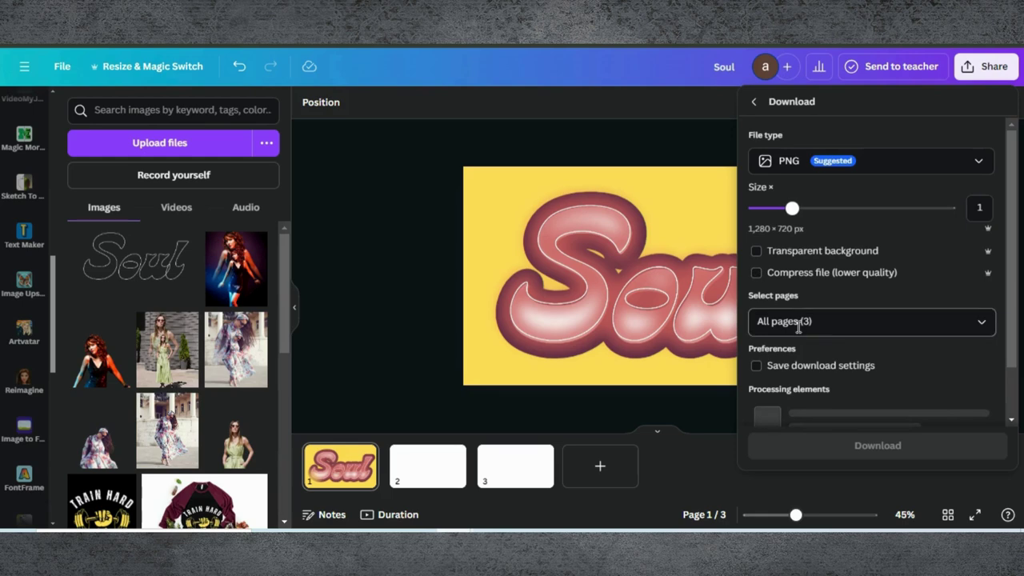
pyautogui.click(820, 319)
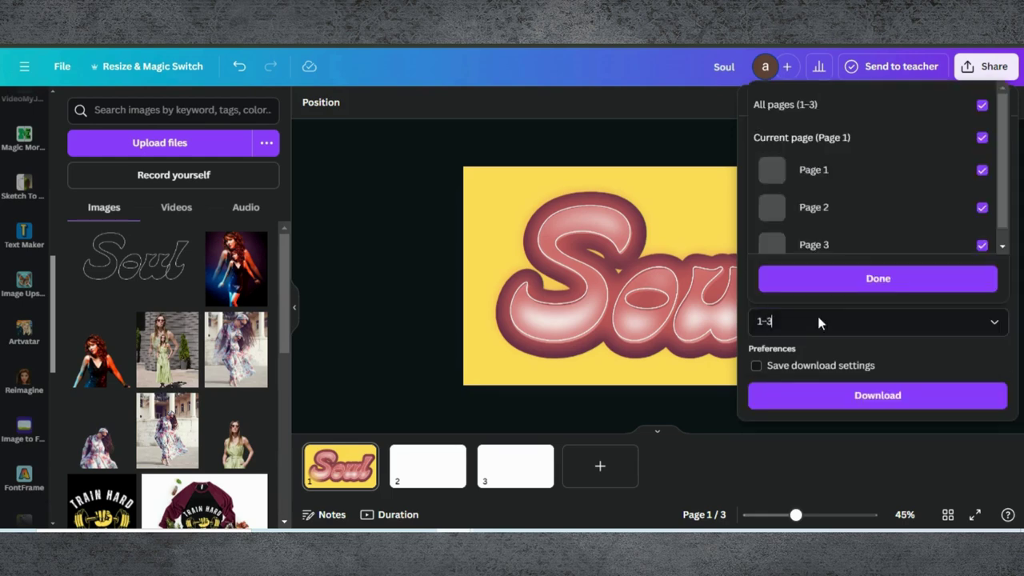
pyautogui.click(982, 106)
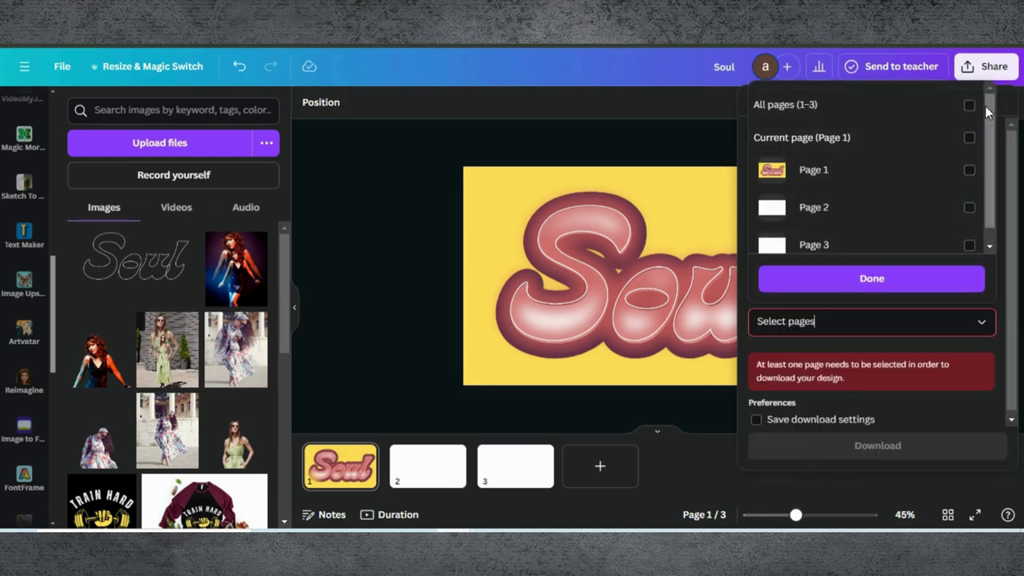
pyautogui.click(970, 172)
pyautogui.click(879, 278)
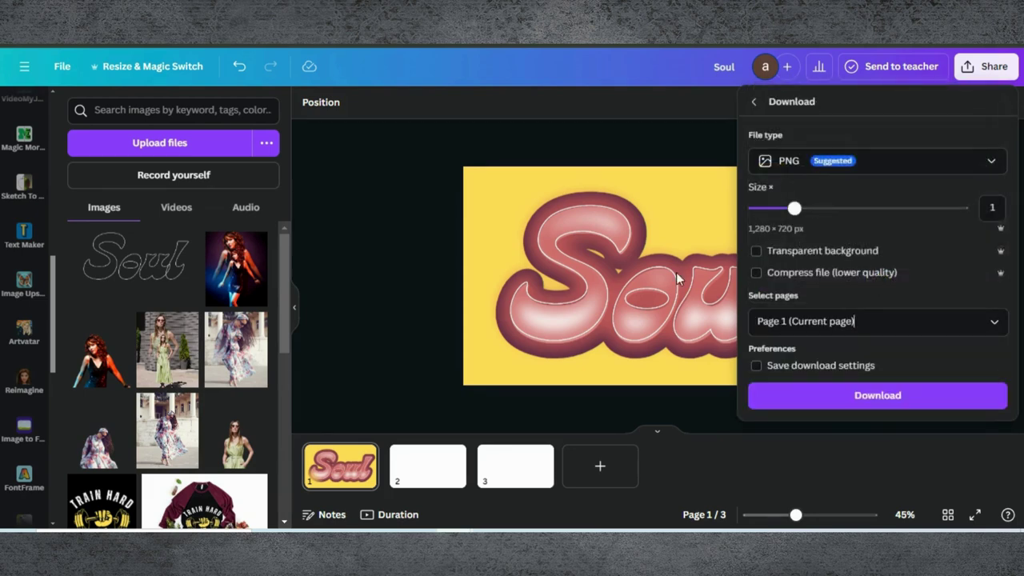
pyautogui.click(811, 400)
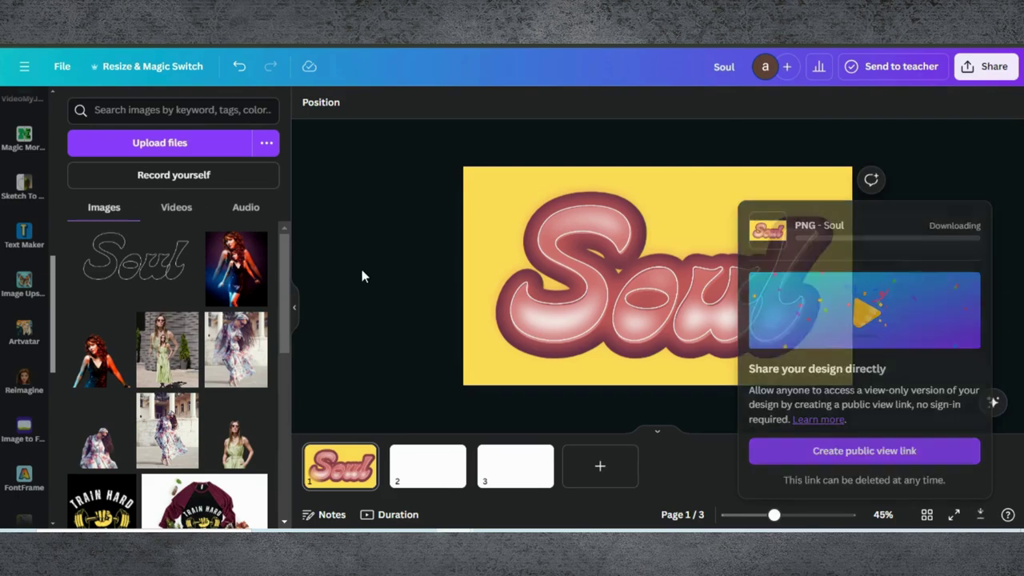
# Select the glowing hollow Soul image on page 1.
pyautogui.click(613, 263)
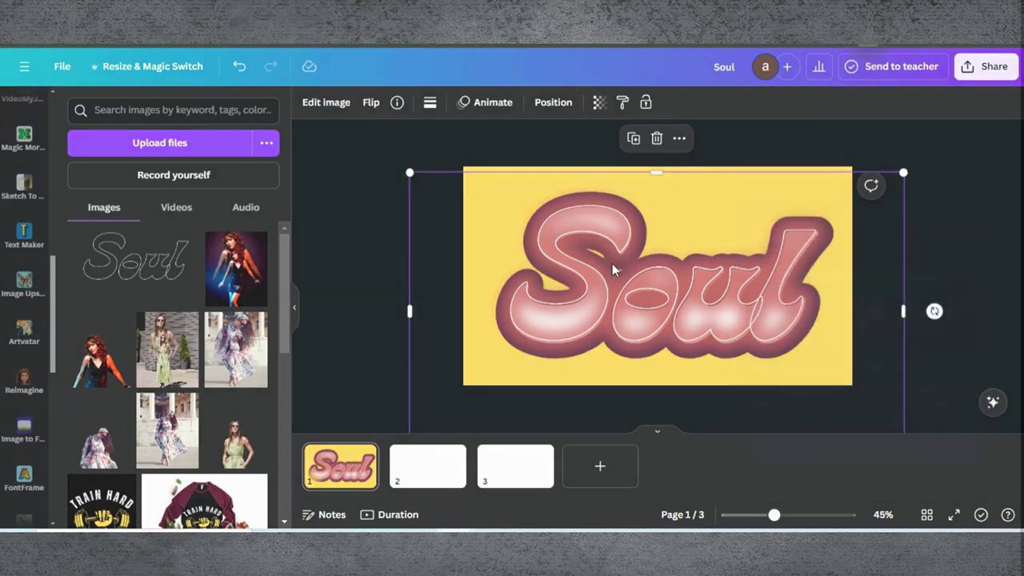